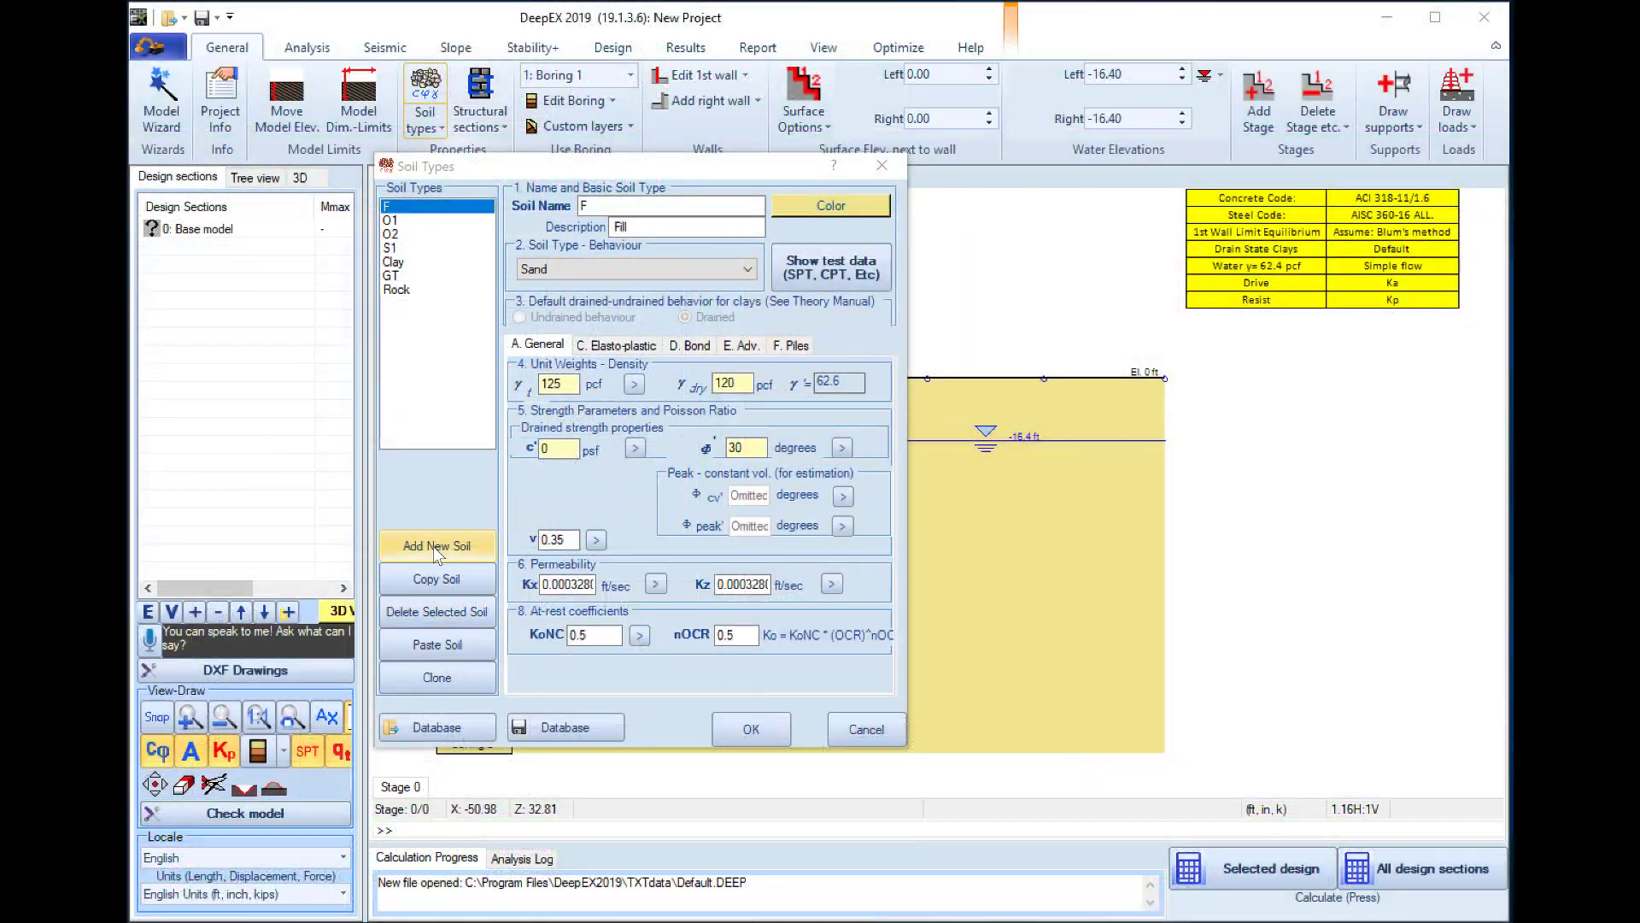
Add new soil types through New-Soil-11, keeping Sand as its soil behaviour.
{"action": "left_click", "coordinate": [435, 546]}
{"action": "left_click", "coordinate": [435, 547]}
{"action": "left_click", "coordinate": [435, 547]}
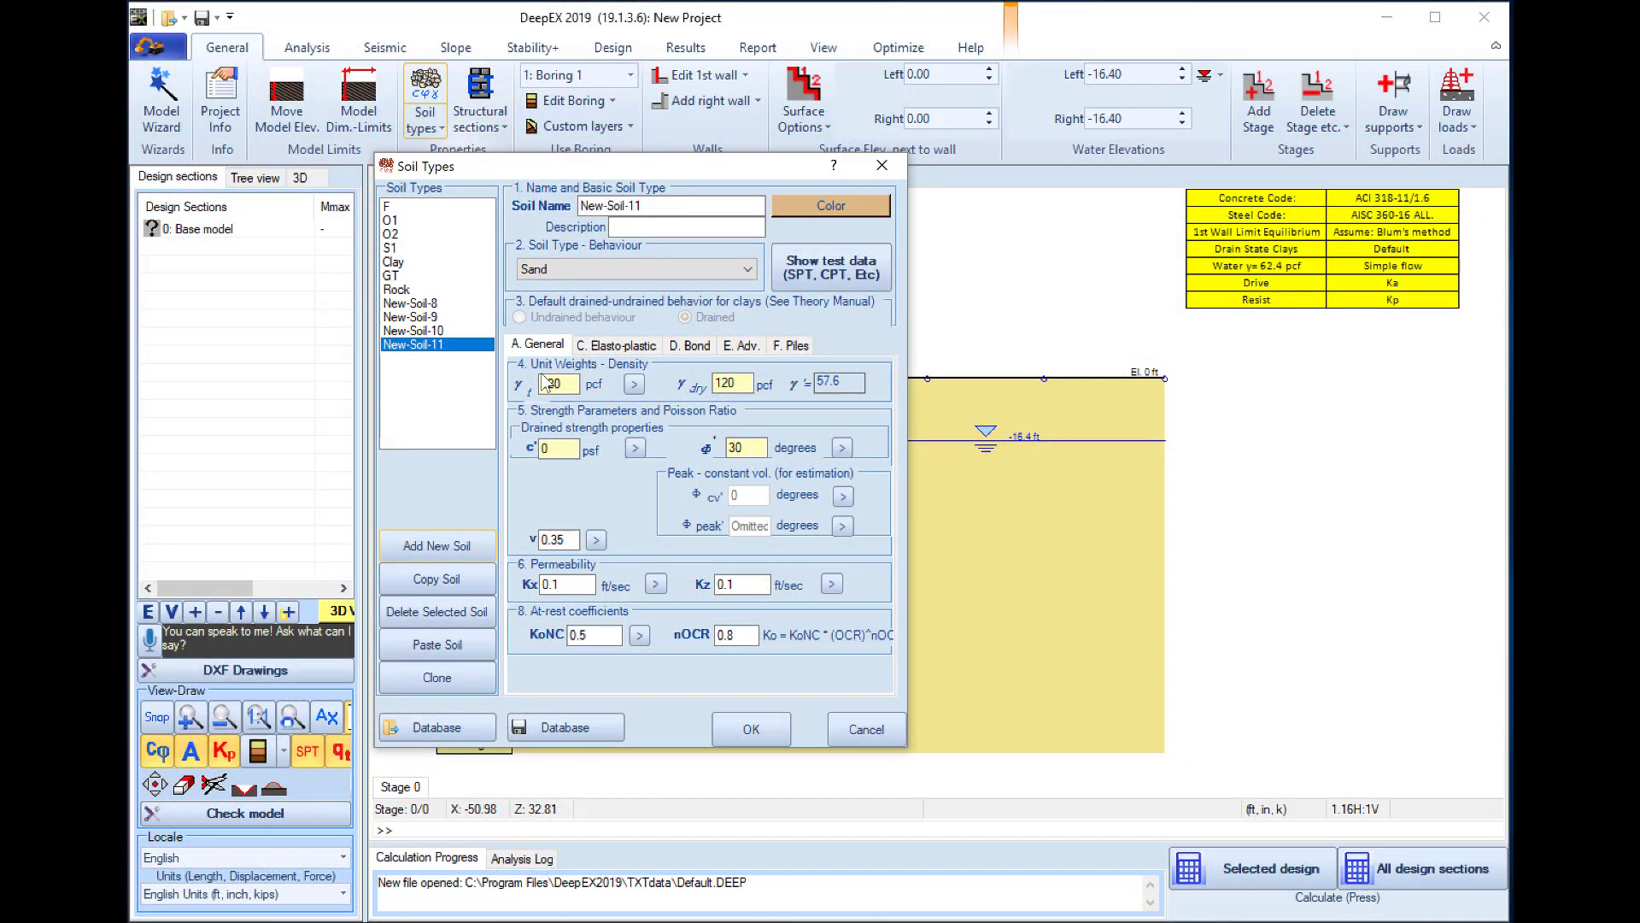
{"action": "left_click", "coordinate": [578, 272]}
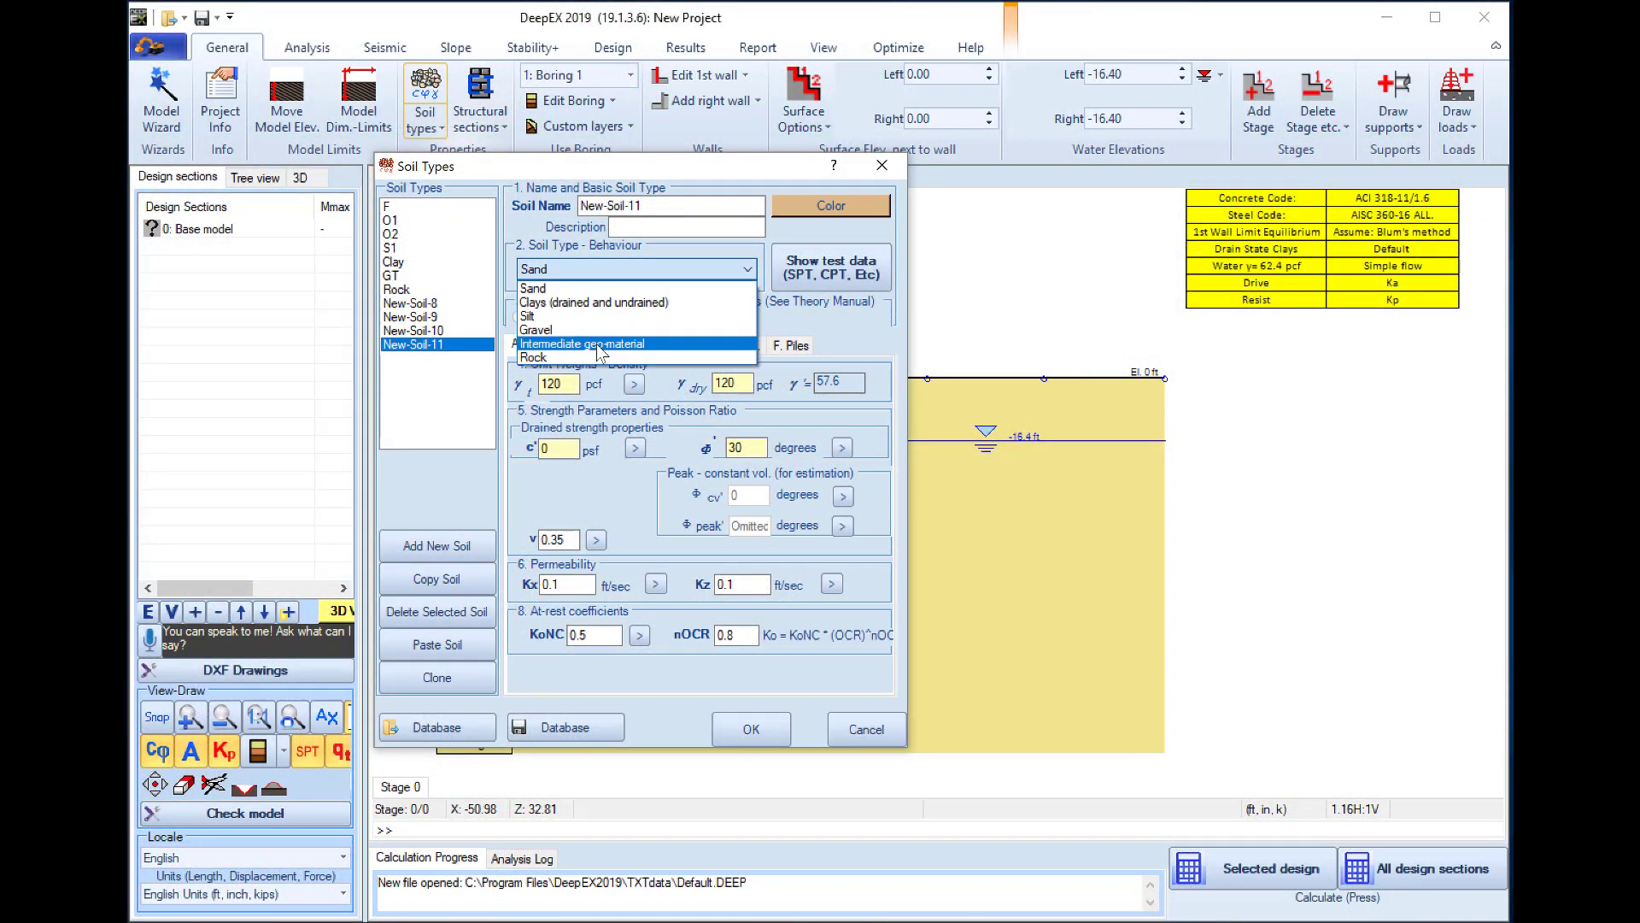
{"action": "left_click", "coordinate": [592, 400]}
Review the soil's elasto-plastic models, bond estimation methods and SPT test data, then open the boring editor.
{"action": "left_click", "coordinate": [591, 352]}
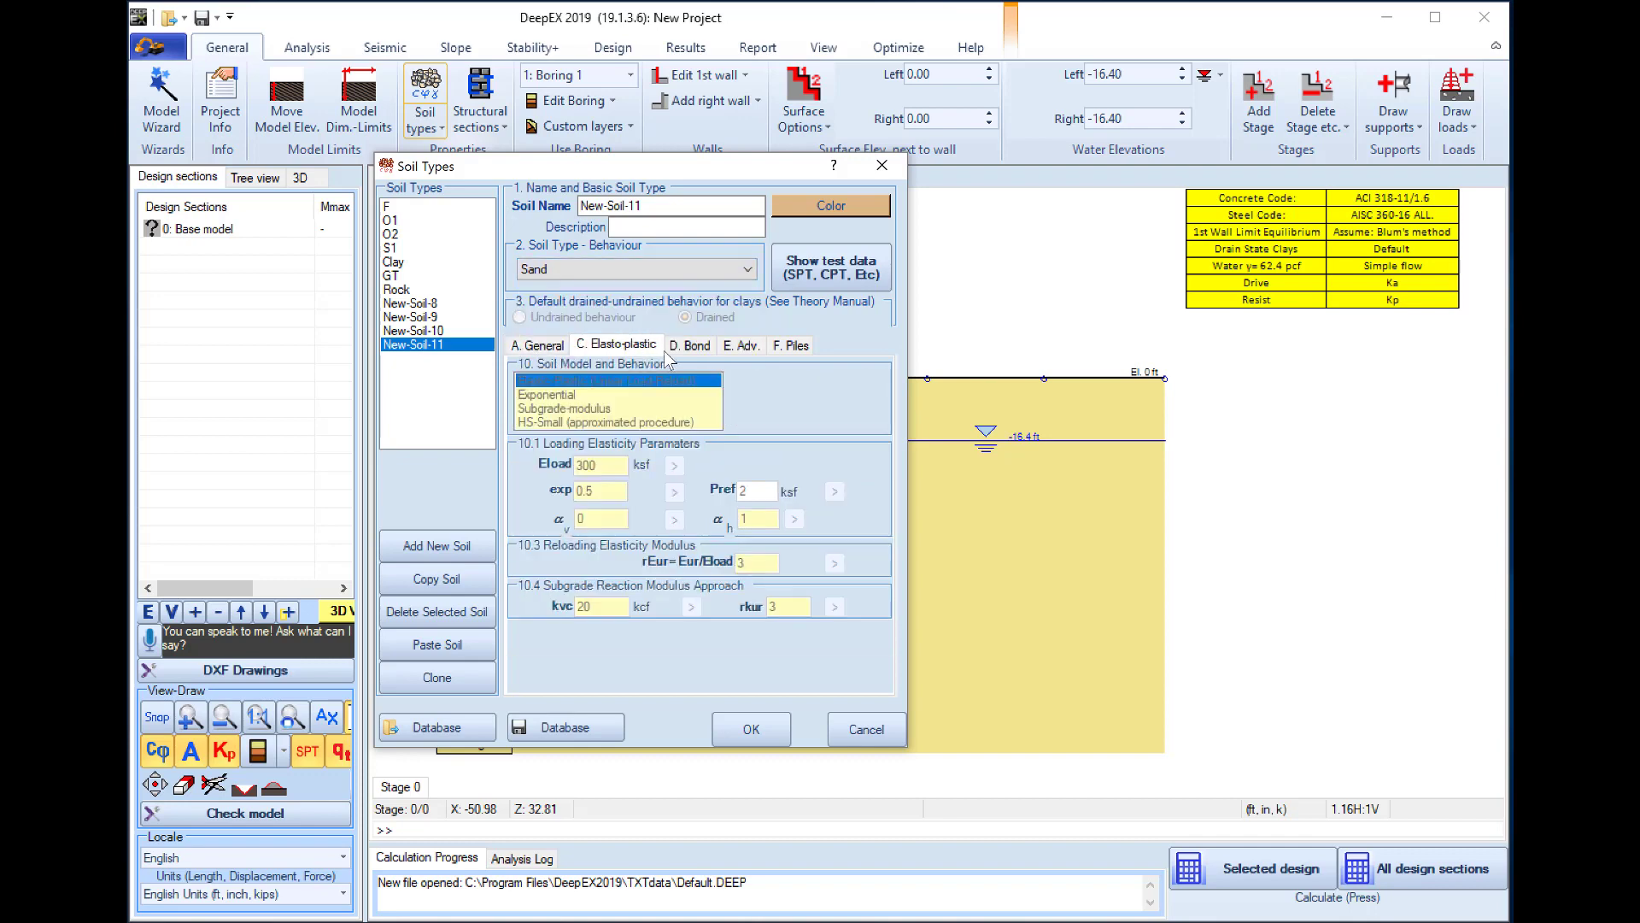
{"action": "left_click", "coordinate": [707, 350]}
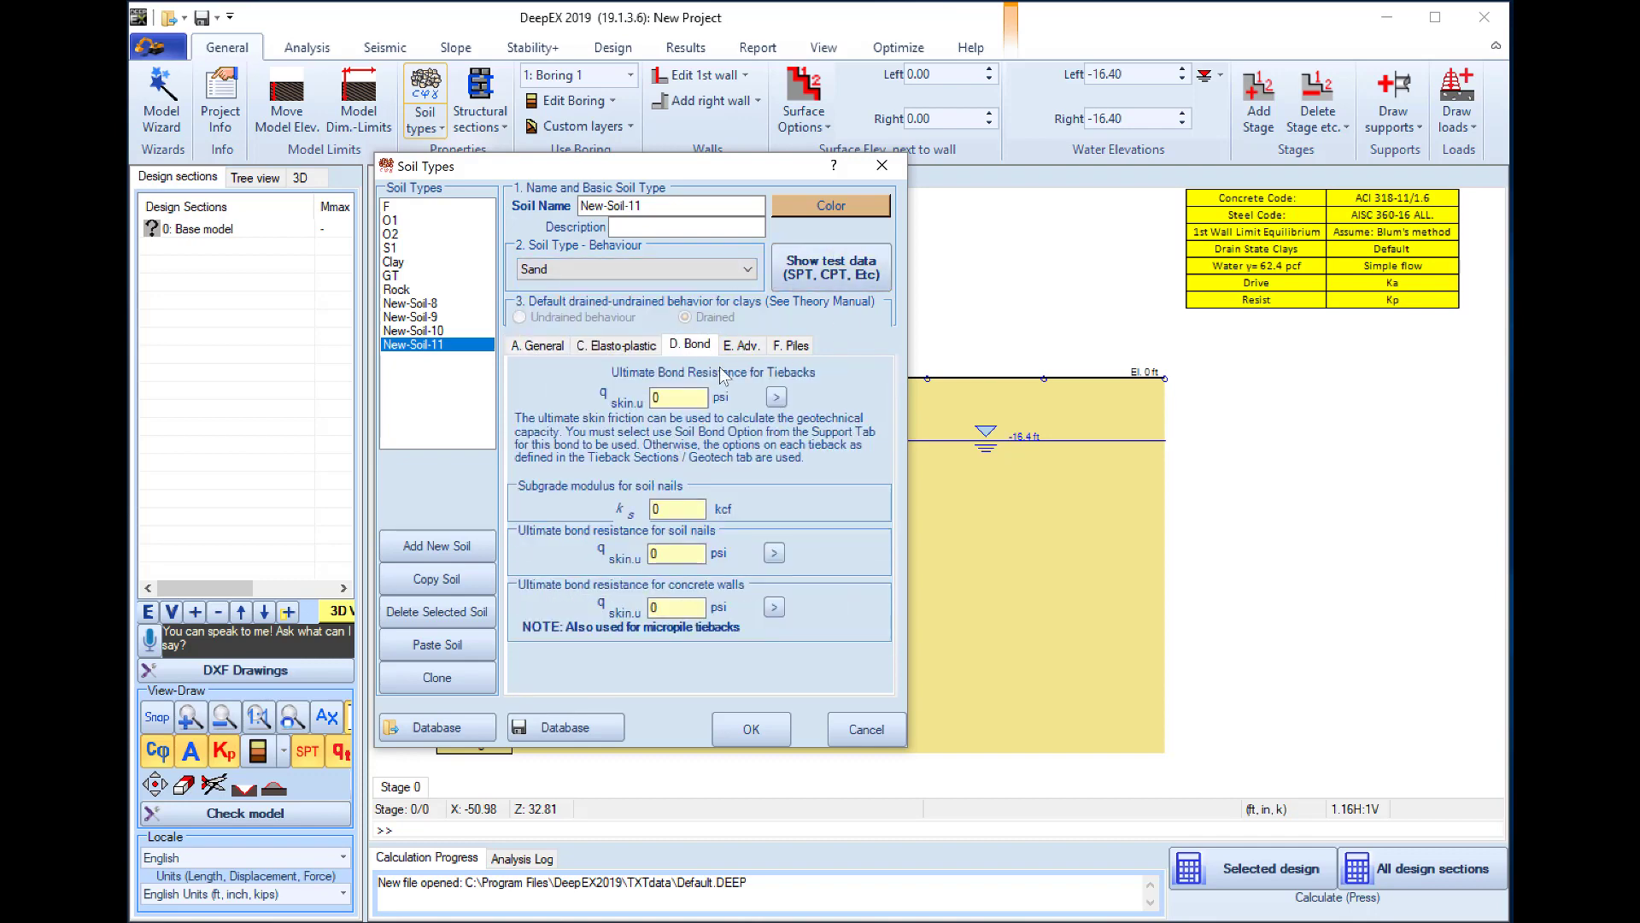
{"action": "left_click", "coordinate": [775, 397]}
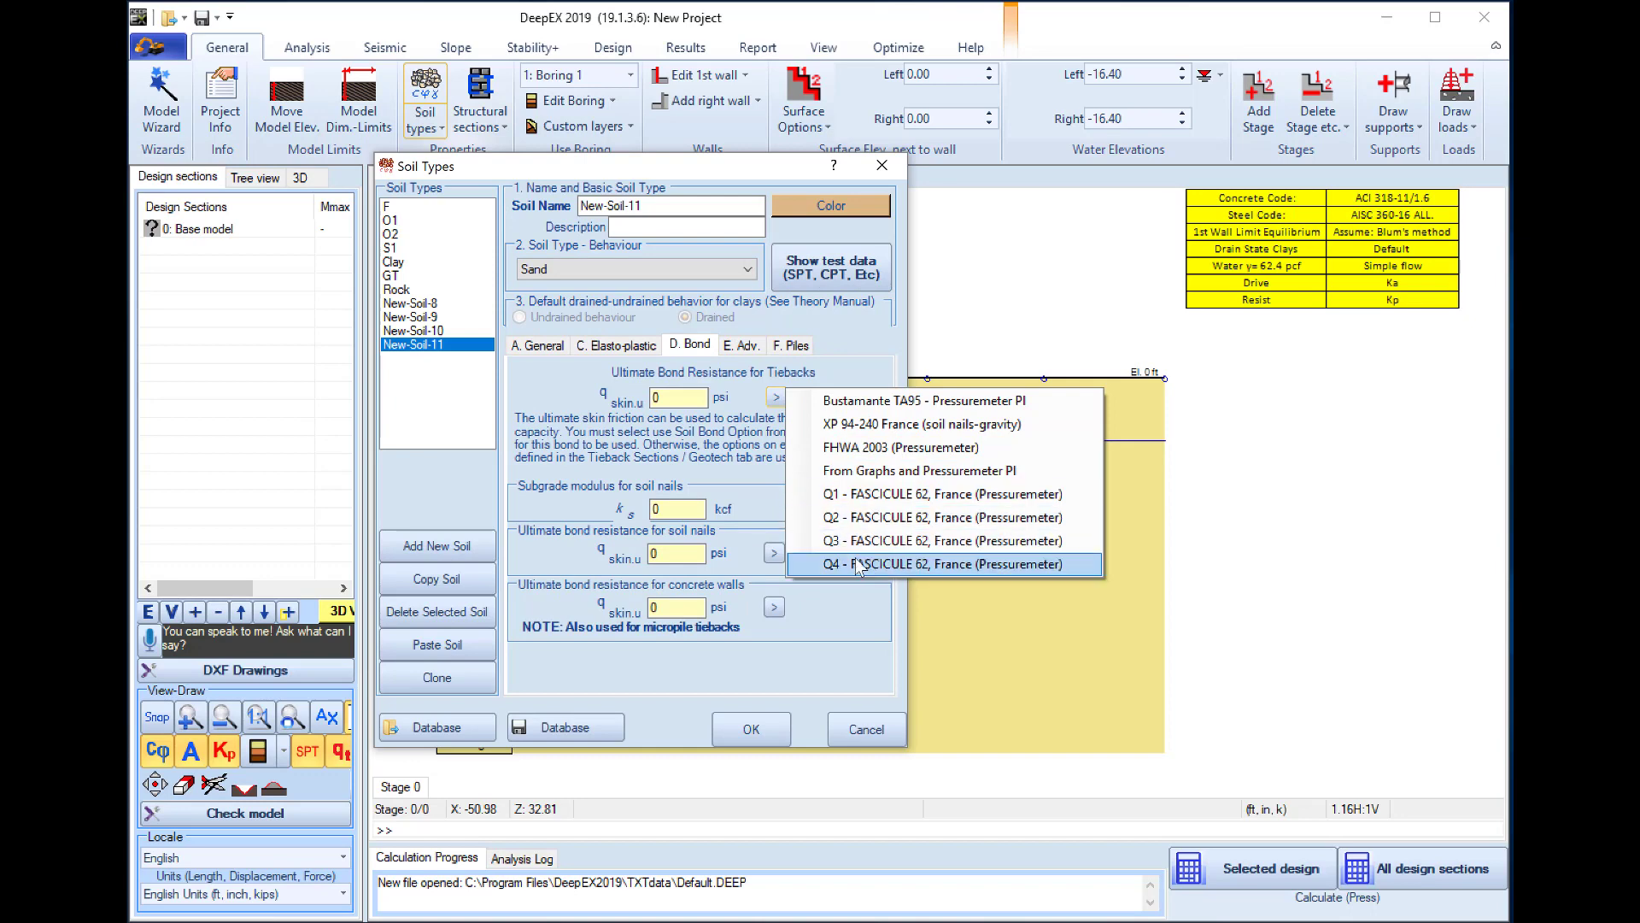
{"action": "left_click", "coordinate": [541, 345]}
{"action": "left_click", "coordinate": [831, 266]}
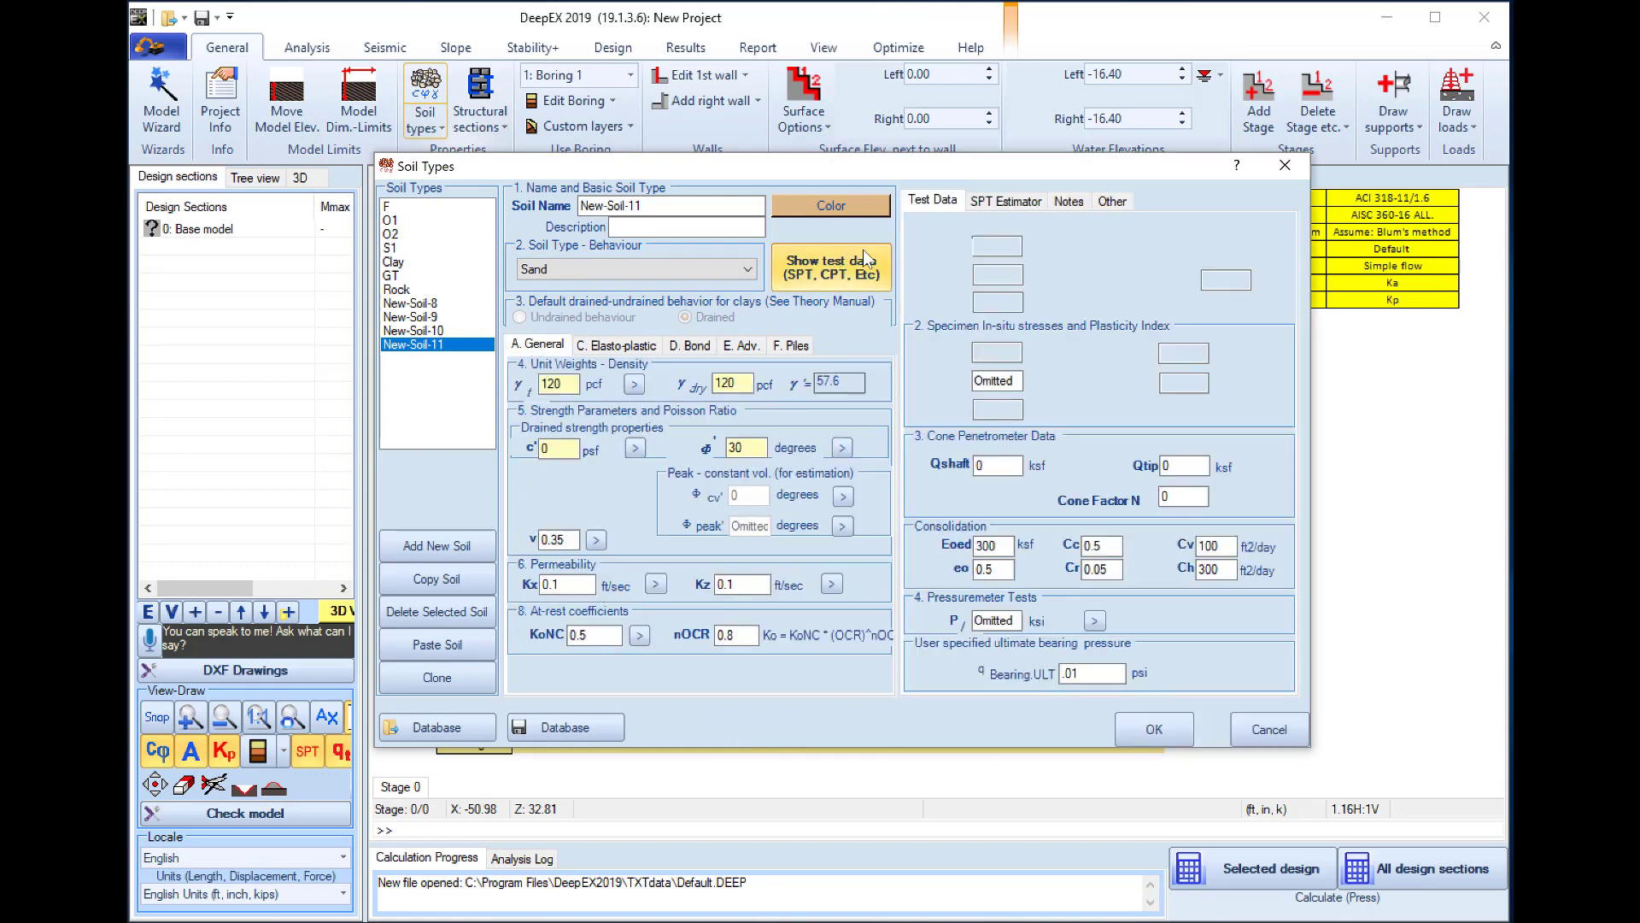
{"action": "left_click", "coordinate": [1001, 202]}
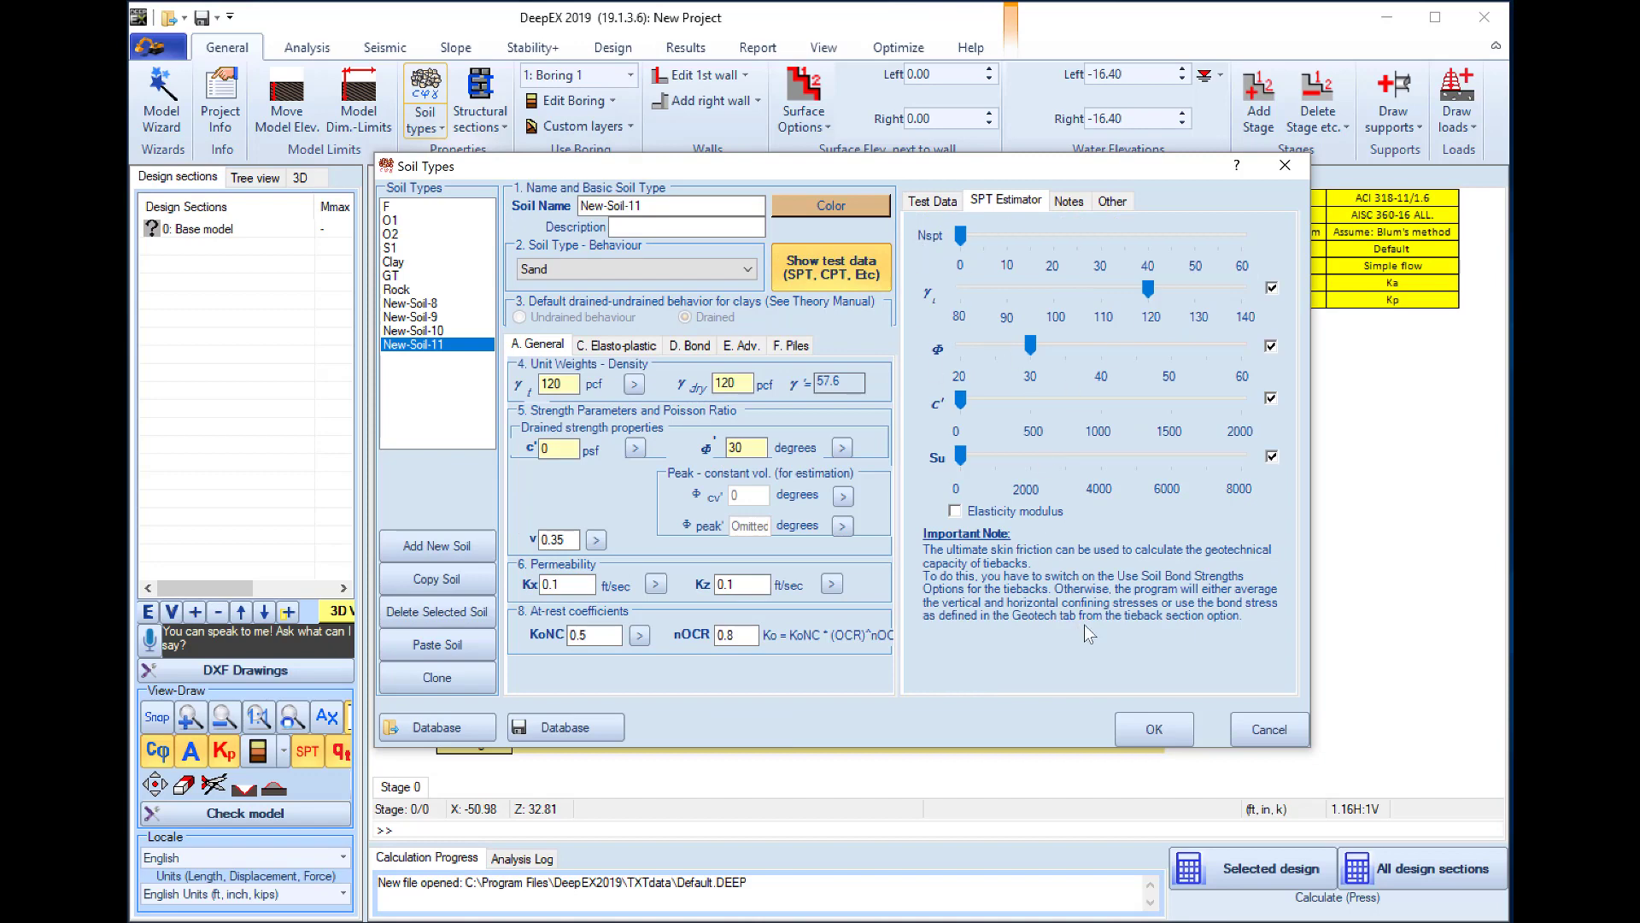
{"action": "left_click", "coordinate": [577, 101]}
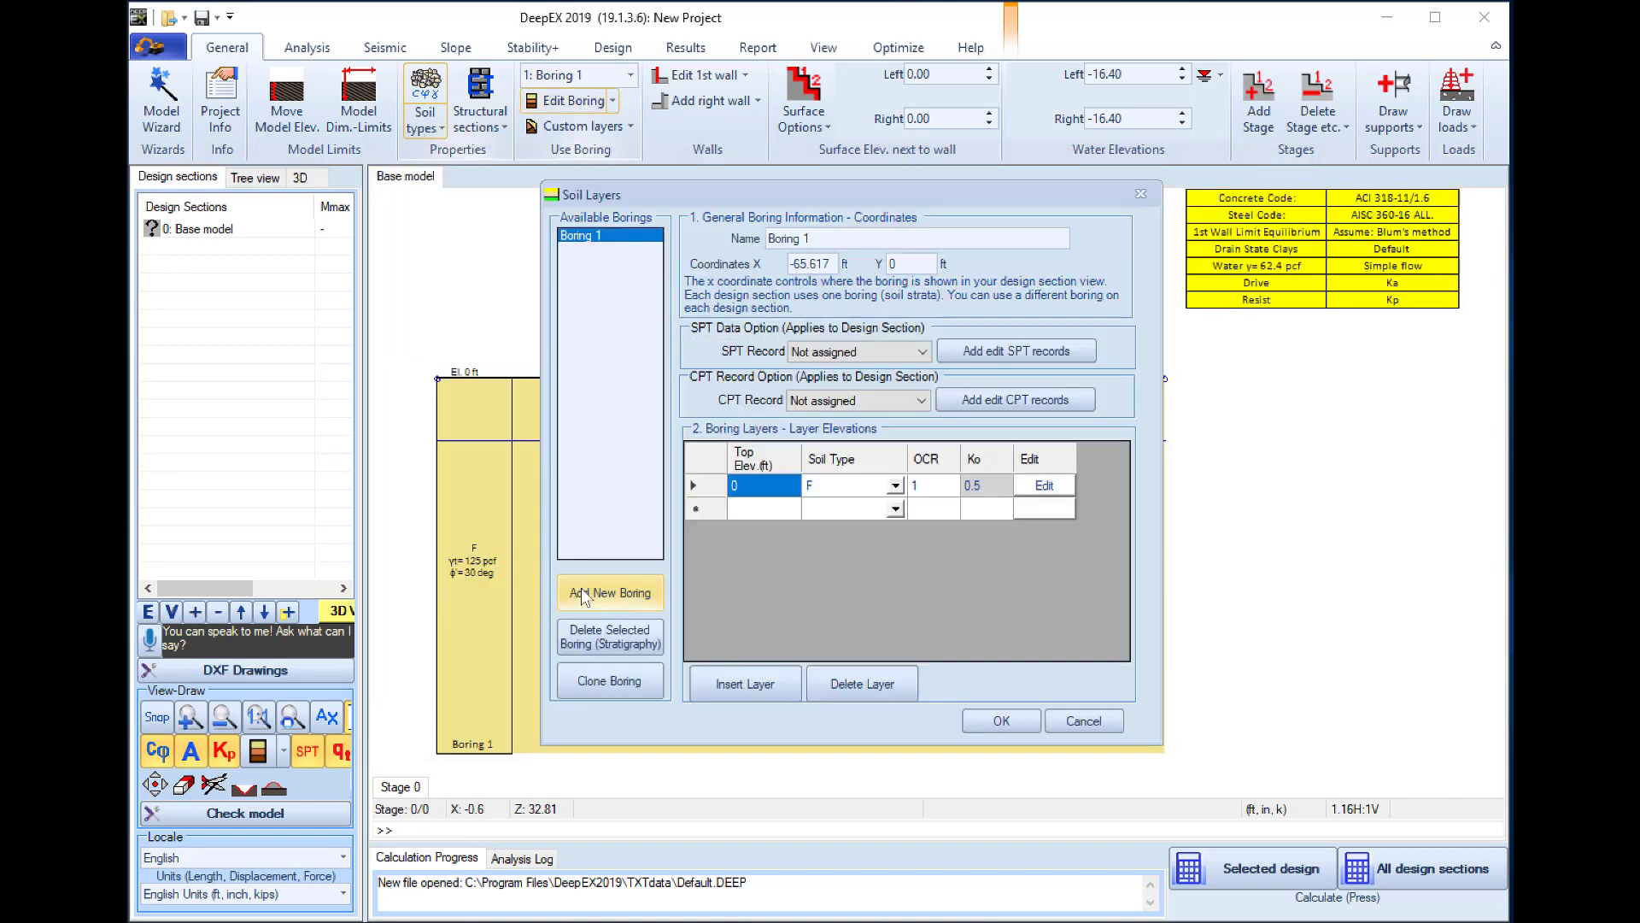
Add borings up to B-4 and give B-4 new layers at -10 and -30 ft.
{"action": "left_click", "coordinate": [586, 599]}
{"action": "left_click", "coordinate": [586, 598]}
{"action": "left_click", "coordinate": [586, 598]}
{"action": "left_click", "coordinate": [759, 511]}
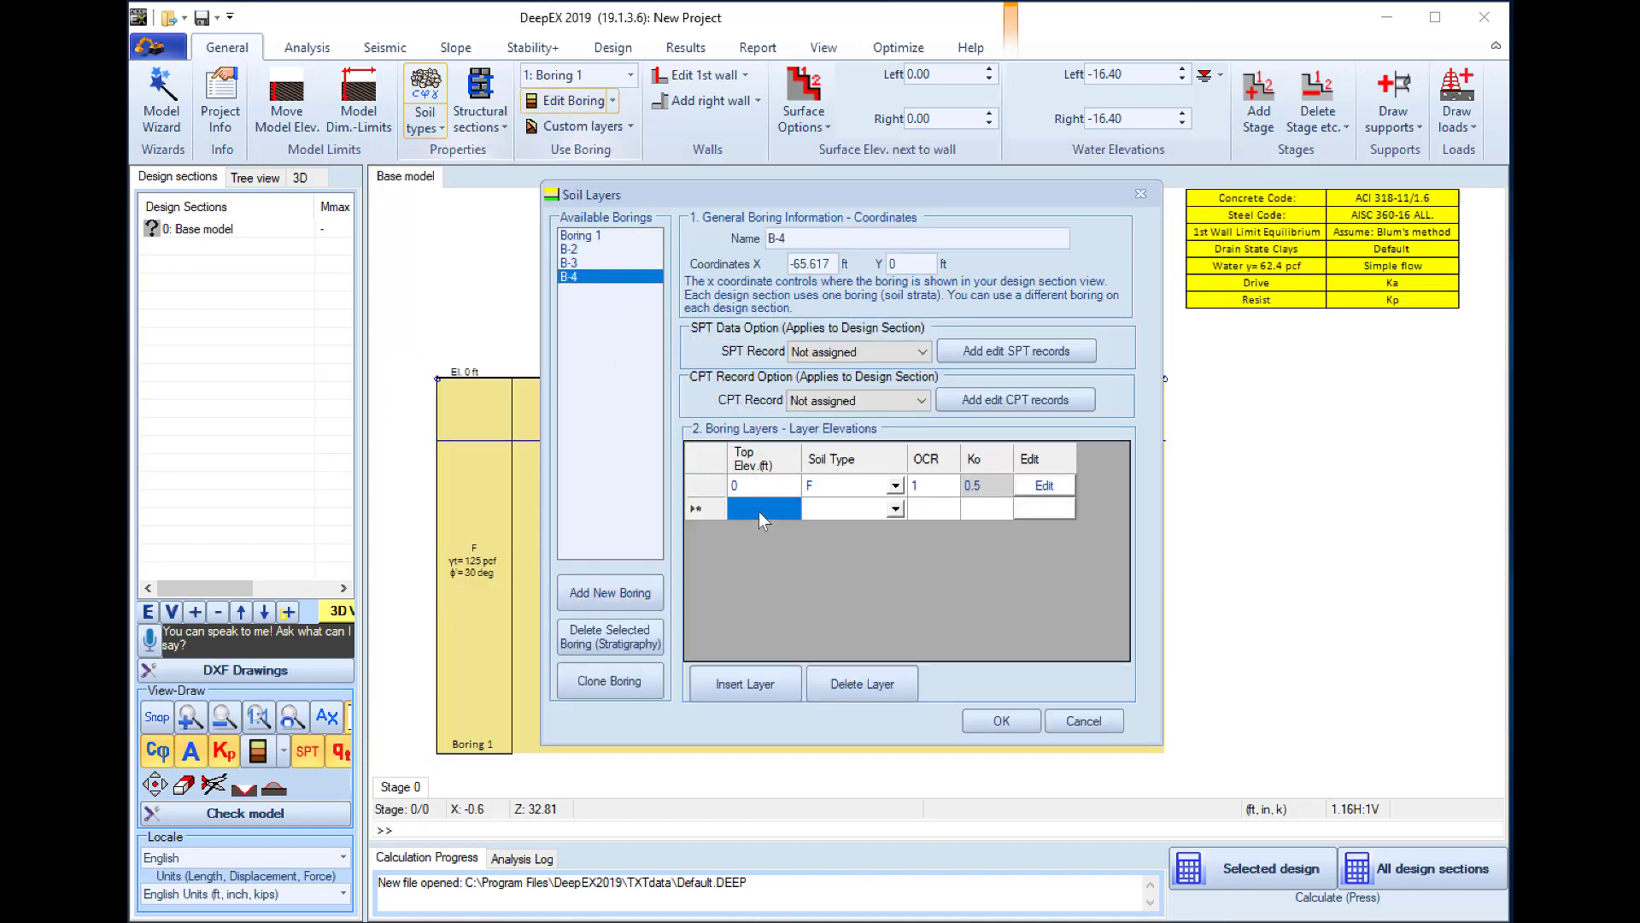
{"action": "type", "text": "-10"}
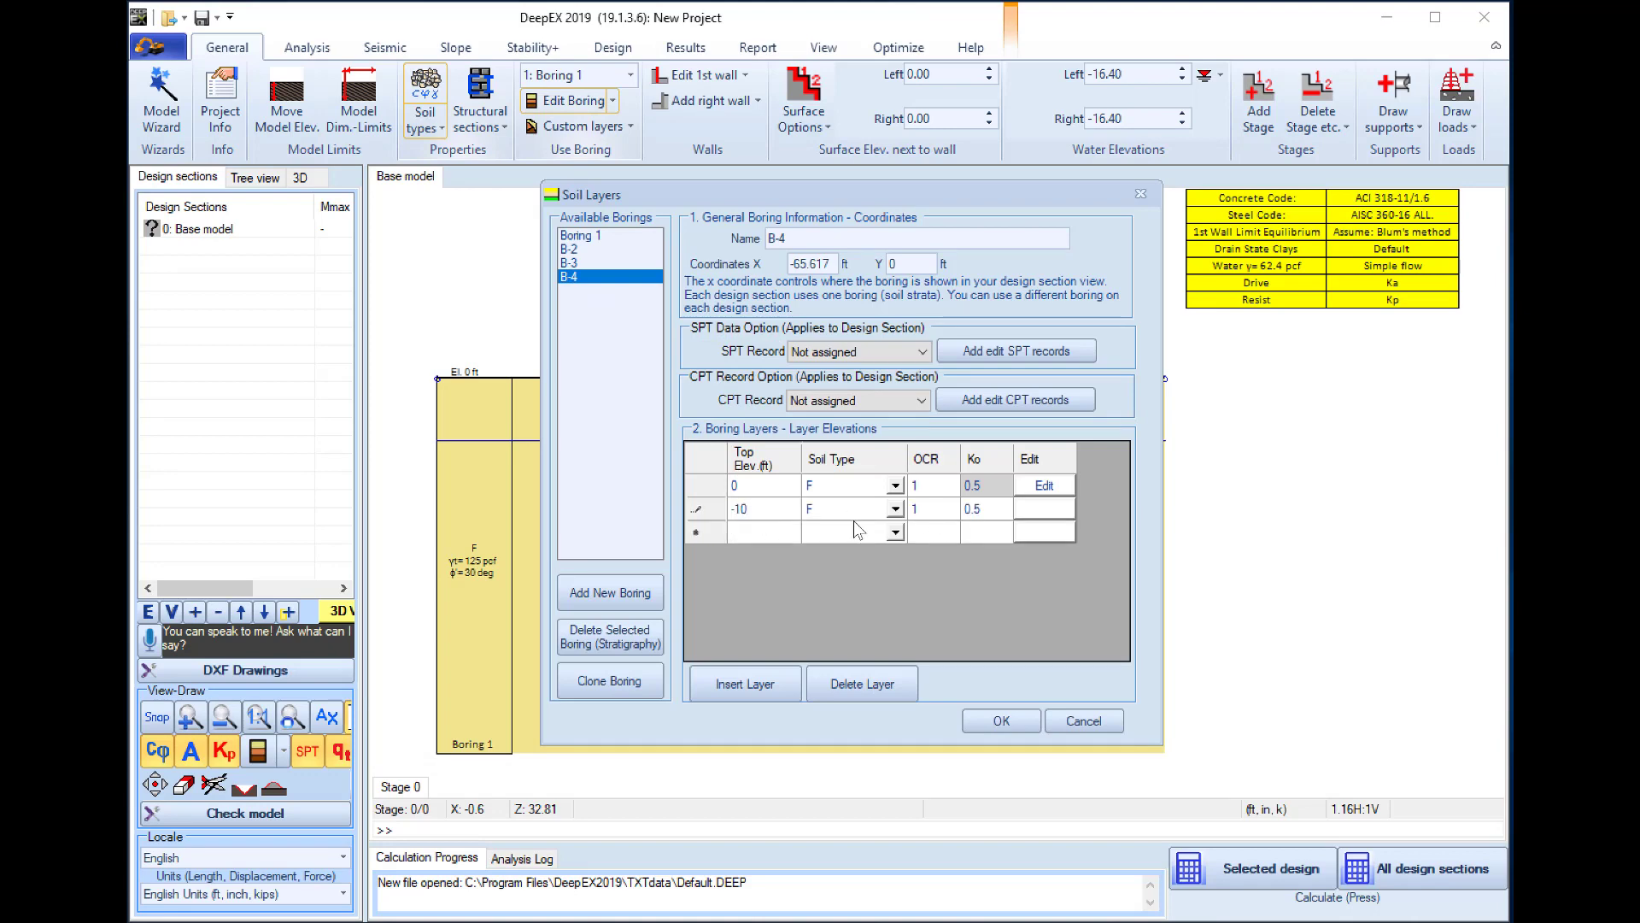
{"action": "left_click", "coordinate": [770, 532]}
{"action": "type", "text": "-30"}
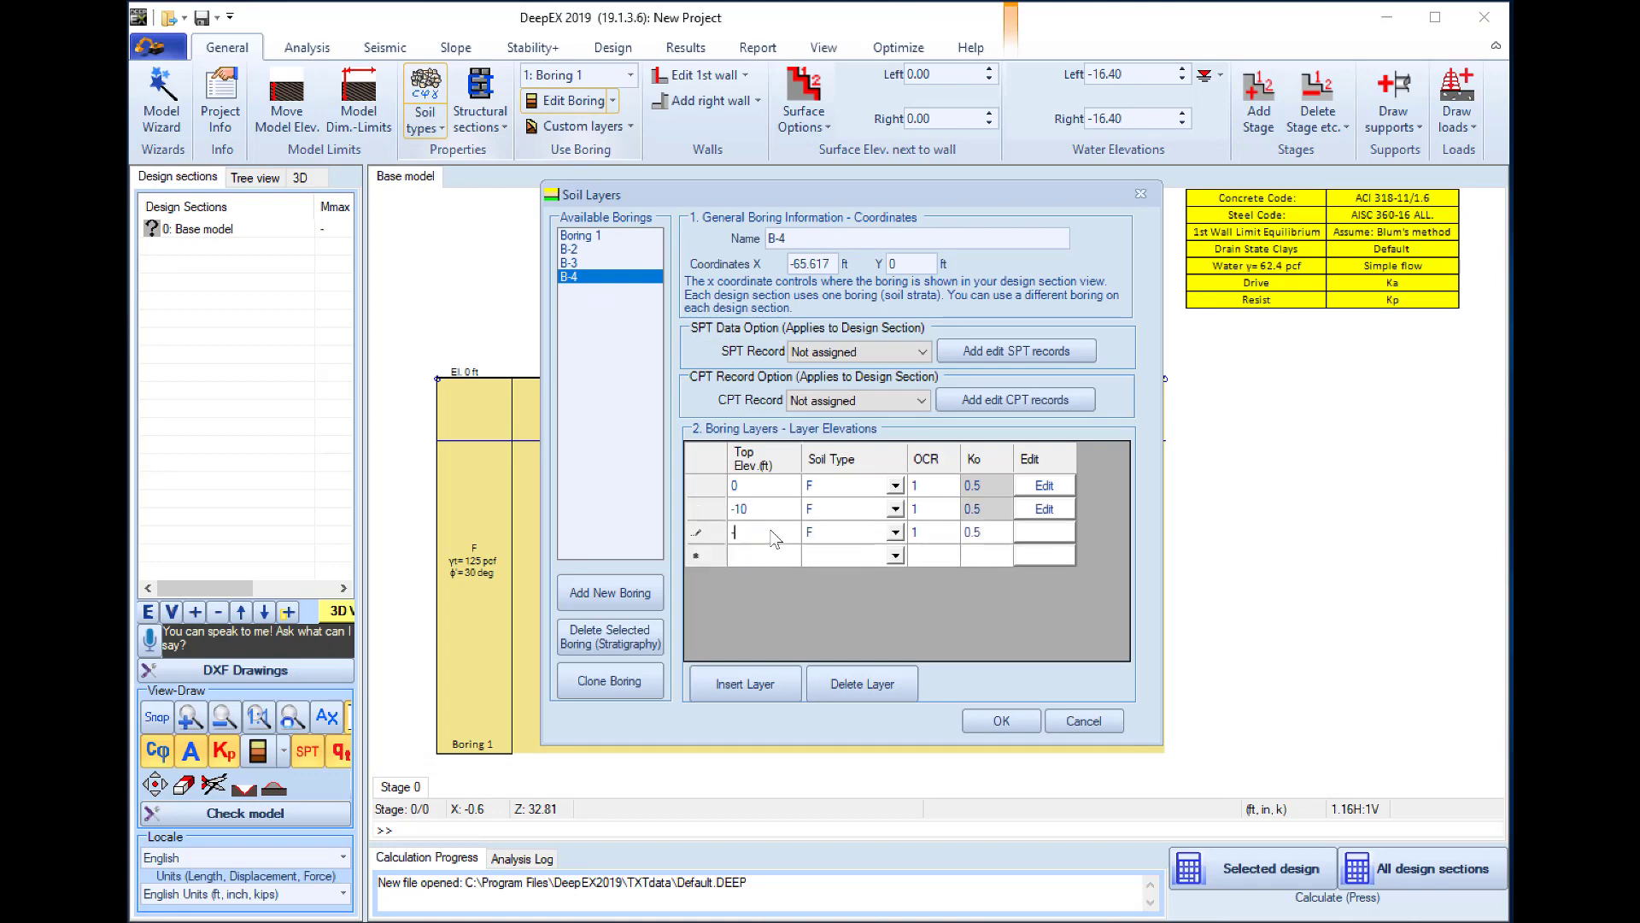
{"action": "left_click", "coordinate": [895, 508]}
Assign S1 to the -10 ft layer and GT to the -30 ft layer, then apply B-4.
{"action": "left_click", "coordinate": [895, 509]}
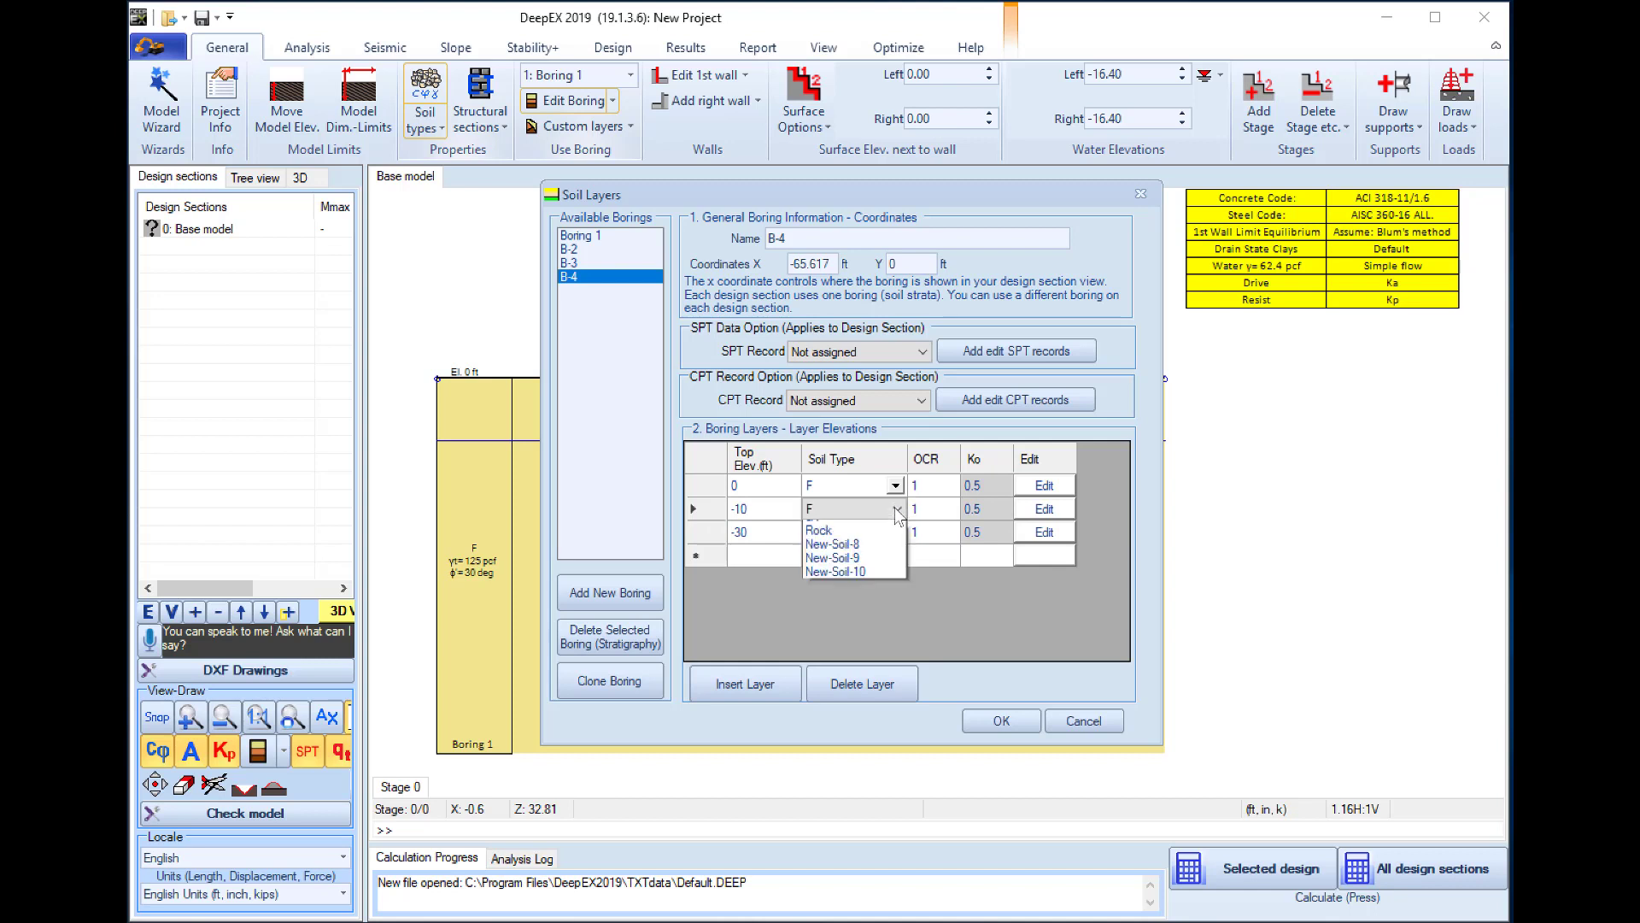
{"action": "left_click", "coordinate": [848, 570]}
{"action": "left_click", "coordinate": [897, 533]}
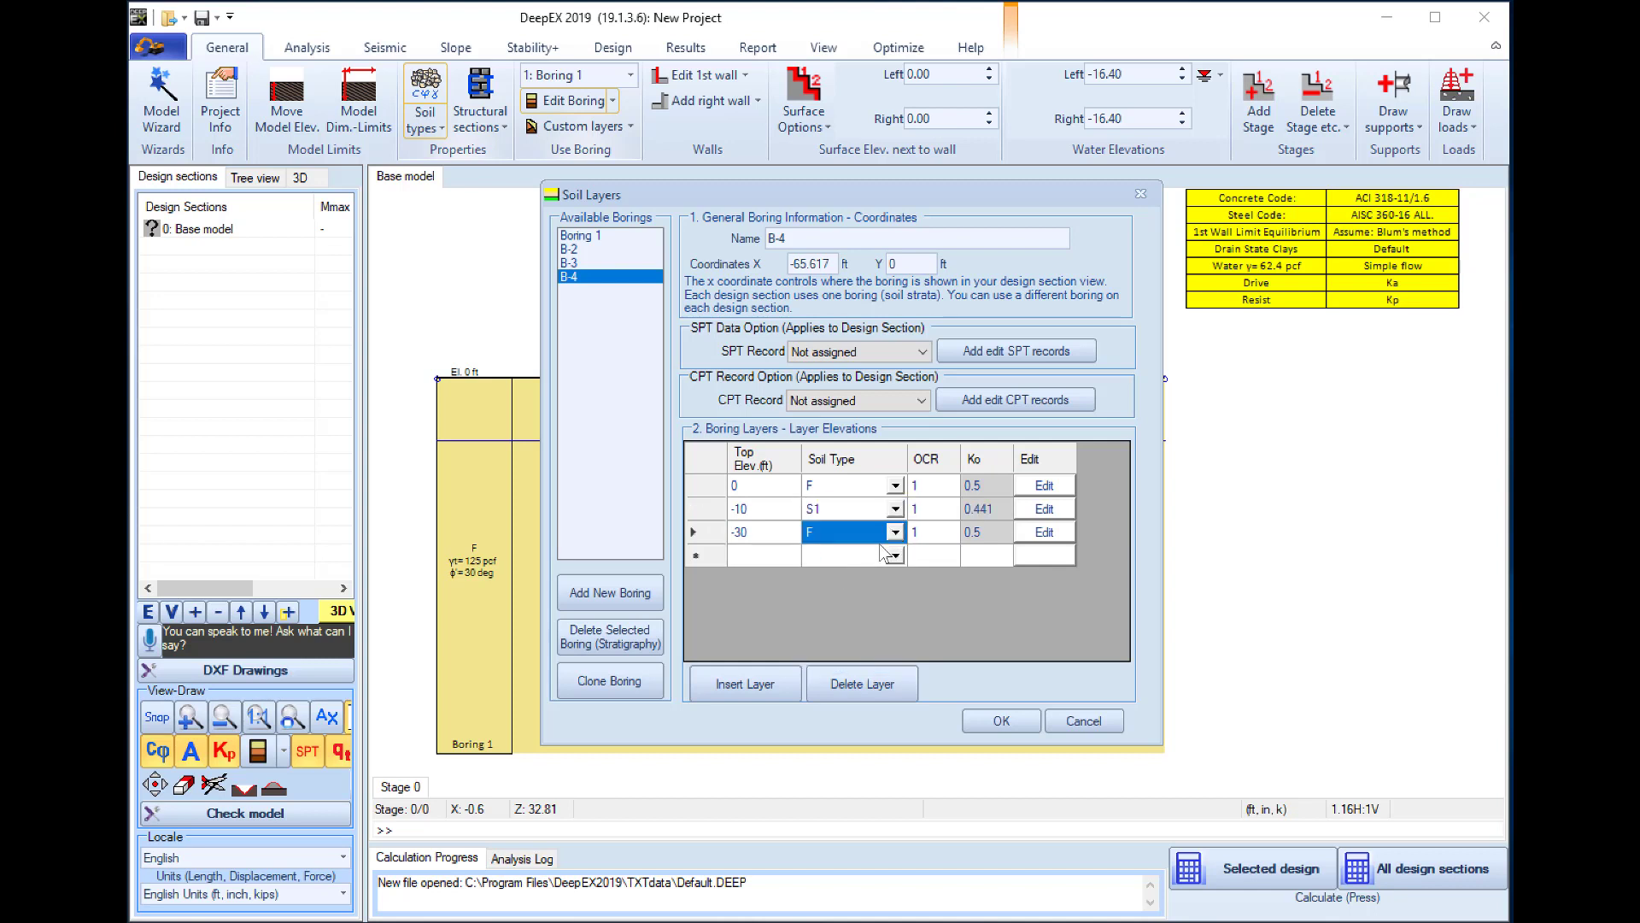
{"action": "left_click", "coordinate": [898, 533]}
{"action": "left_click", "coordinate": [846, 638]}
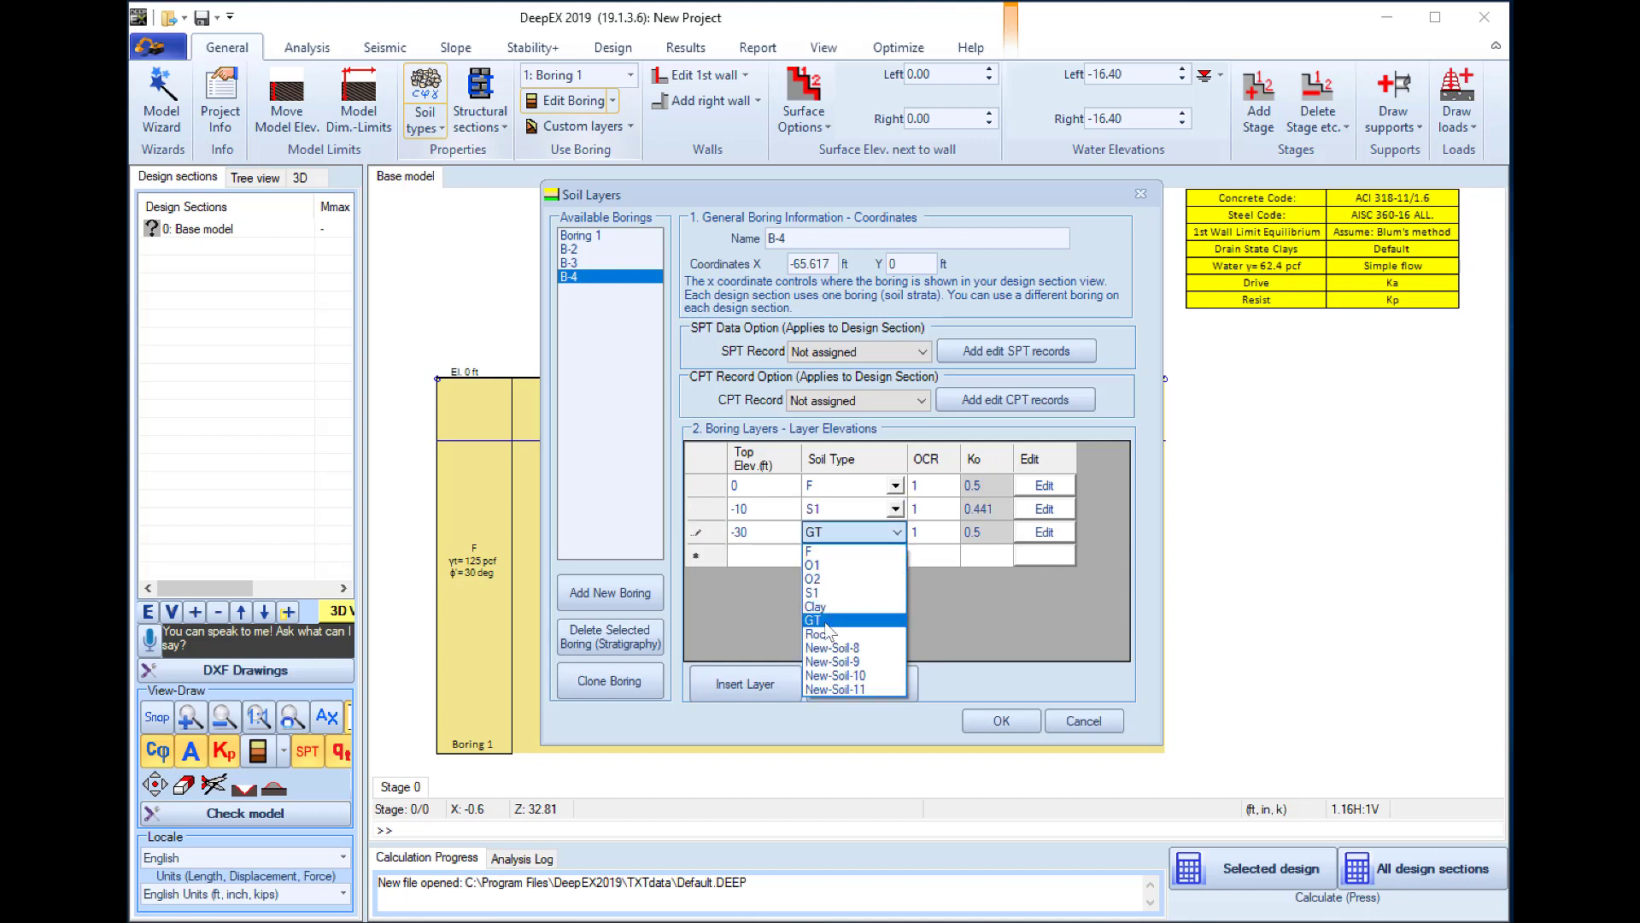
{"action": "left_click", "coordinate": [1004, 720]}
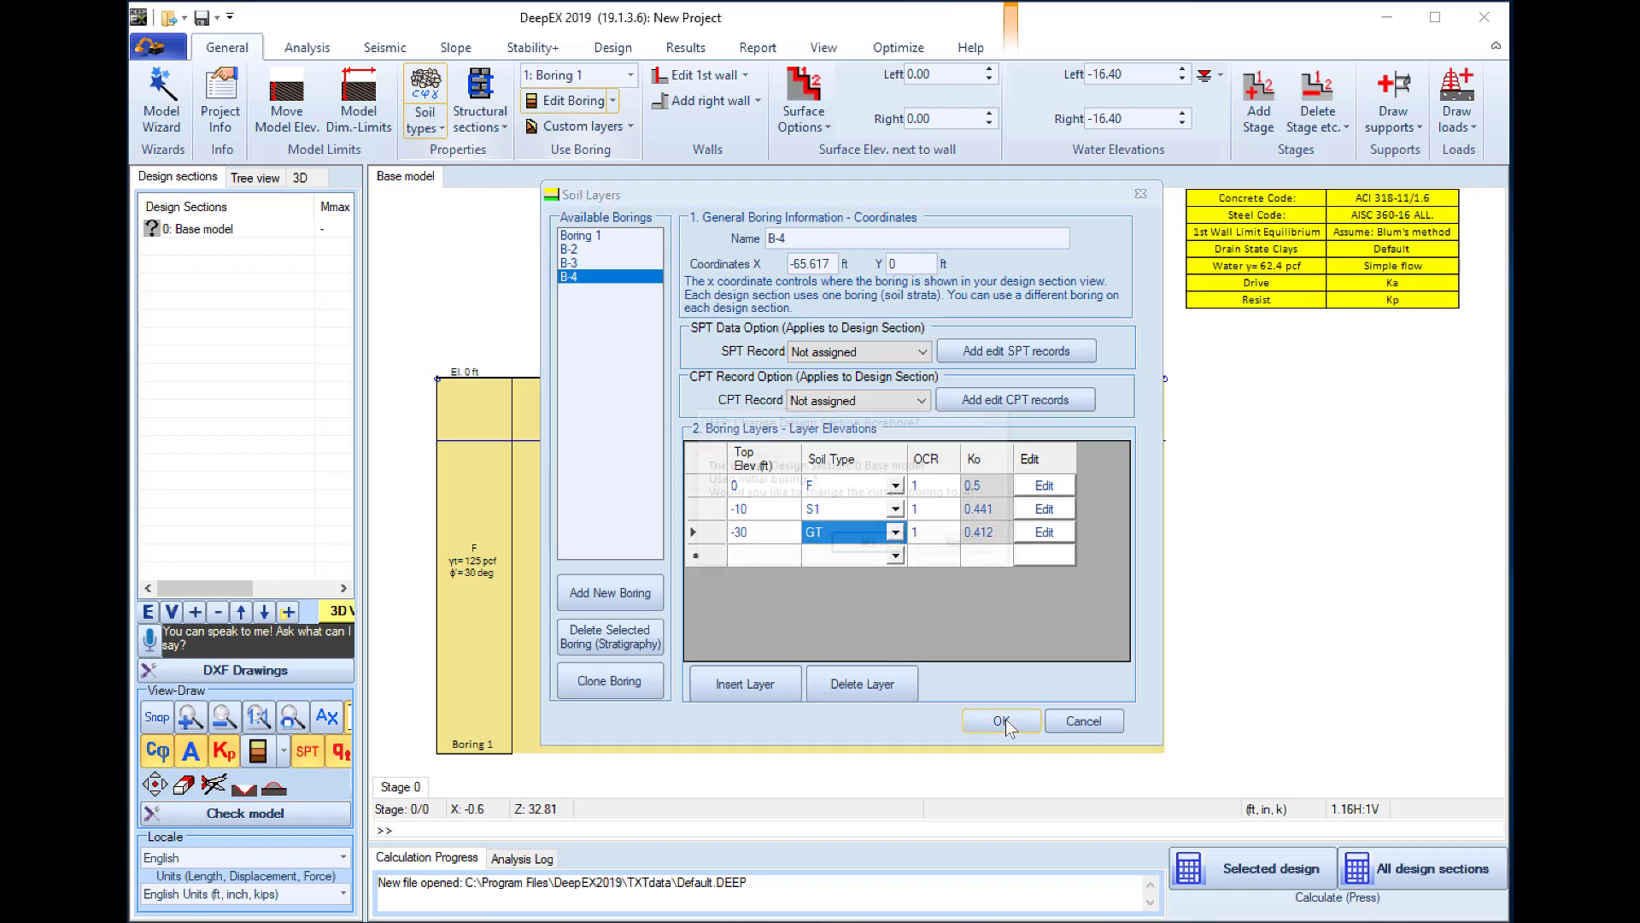
{"action": "left_click", "coordinate": [882, 545]}
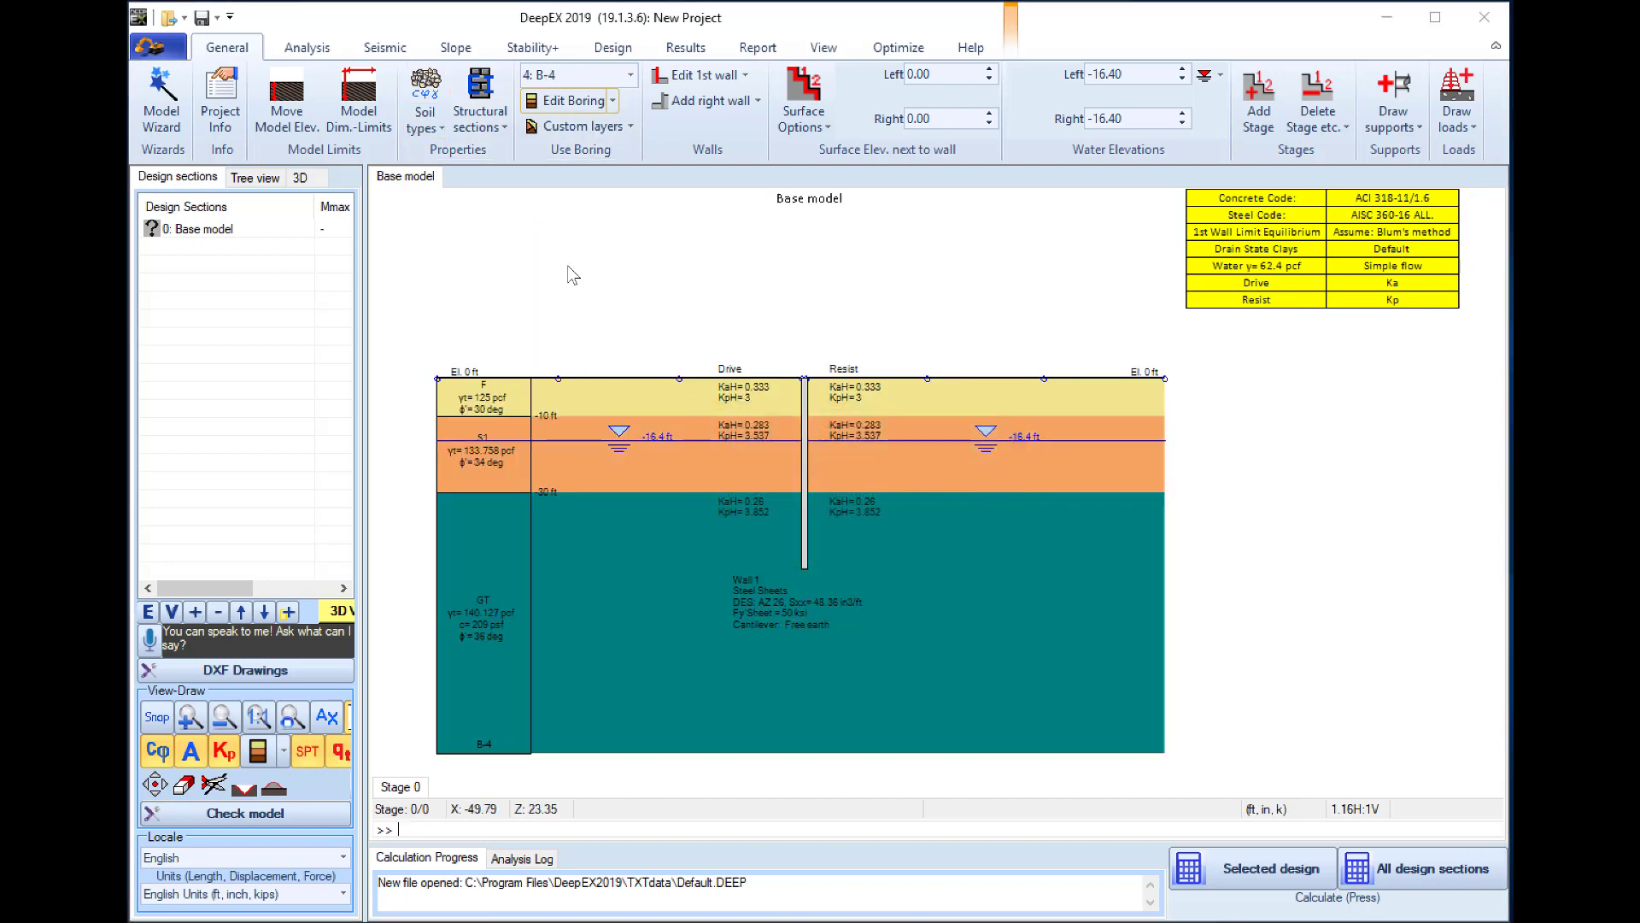
Reopen the boring layers editor.
{"action": "left_click", "coordinate": [568, 100]}
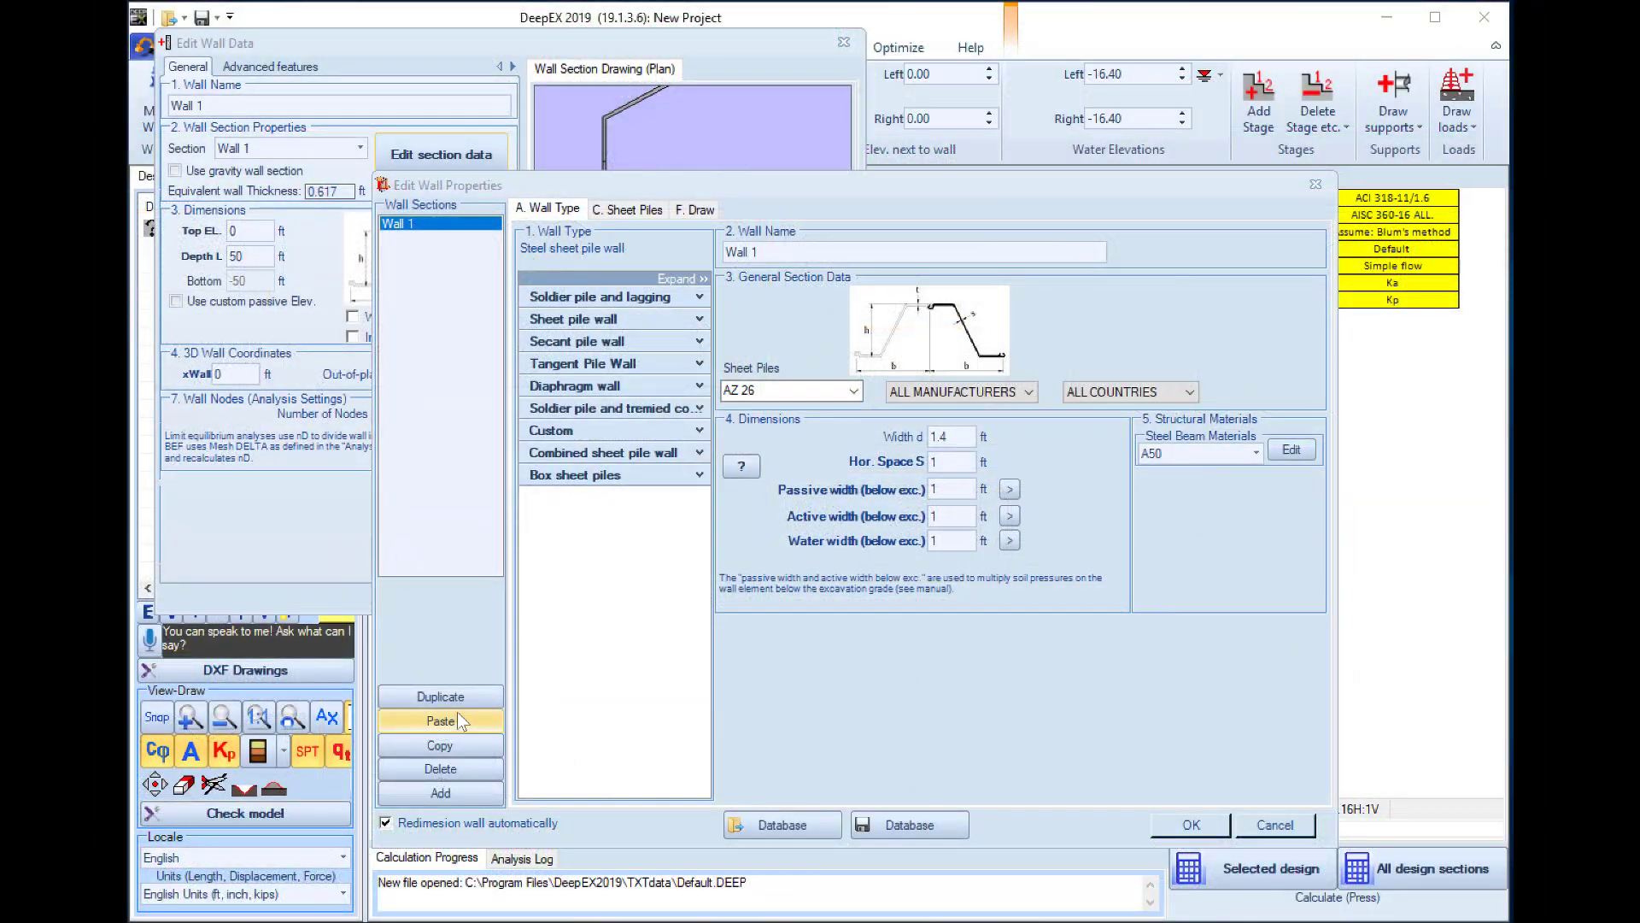
Add two wall sections and make the wall a secant pile wall with steel I-beams.
{"action": "left_click", "coordinate": [443, 791]}
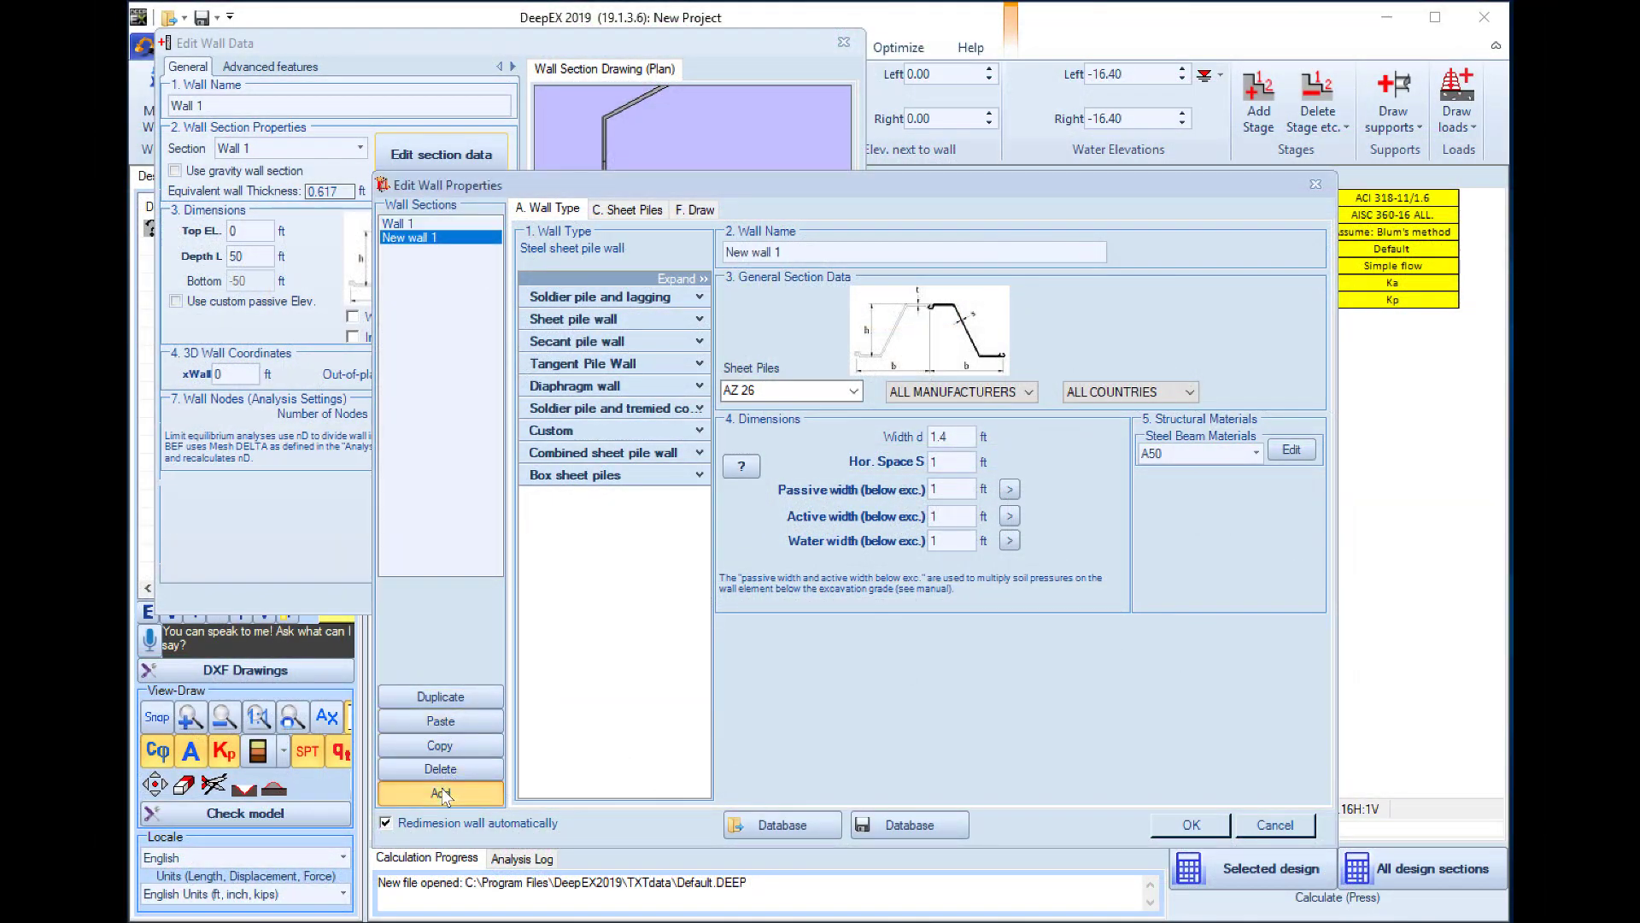
{"action": "left_click", "coordinate": [442, 791]}
{"action": "left_click", "coordinate": [443, 791]}
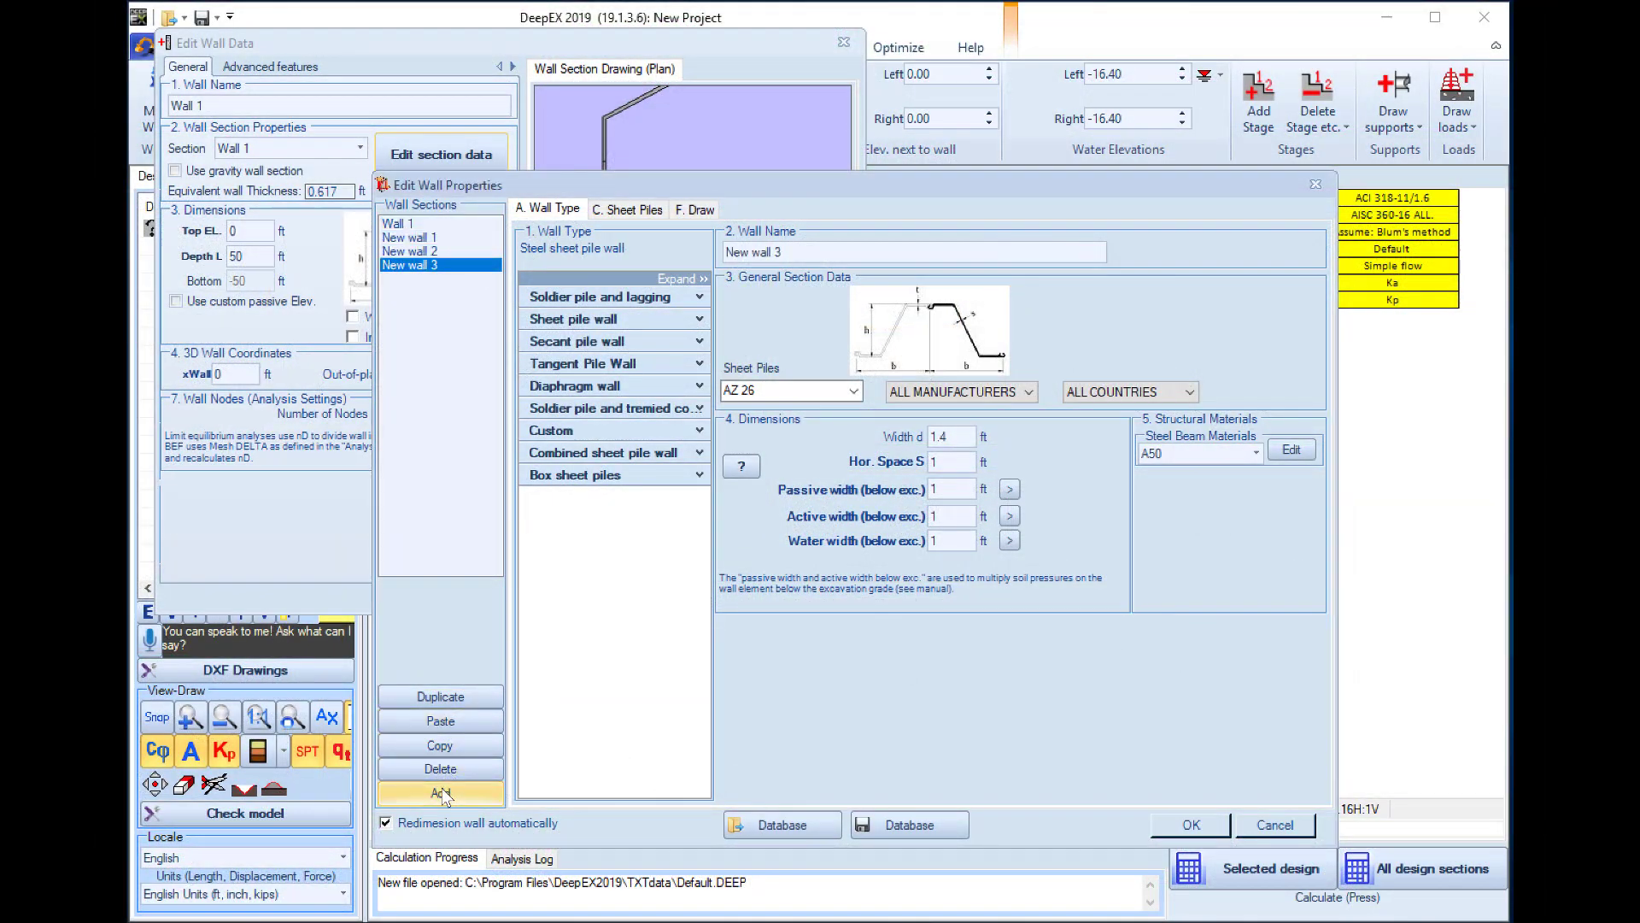
{"action": "left_click", "coordinate": [700, 296]}
{"action": "left_click_drag", "start_coordinate": [704, 335], "coordinate": [700, 731]}
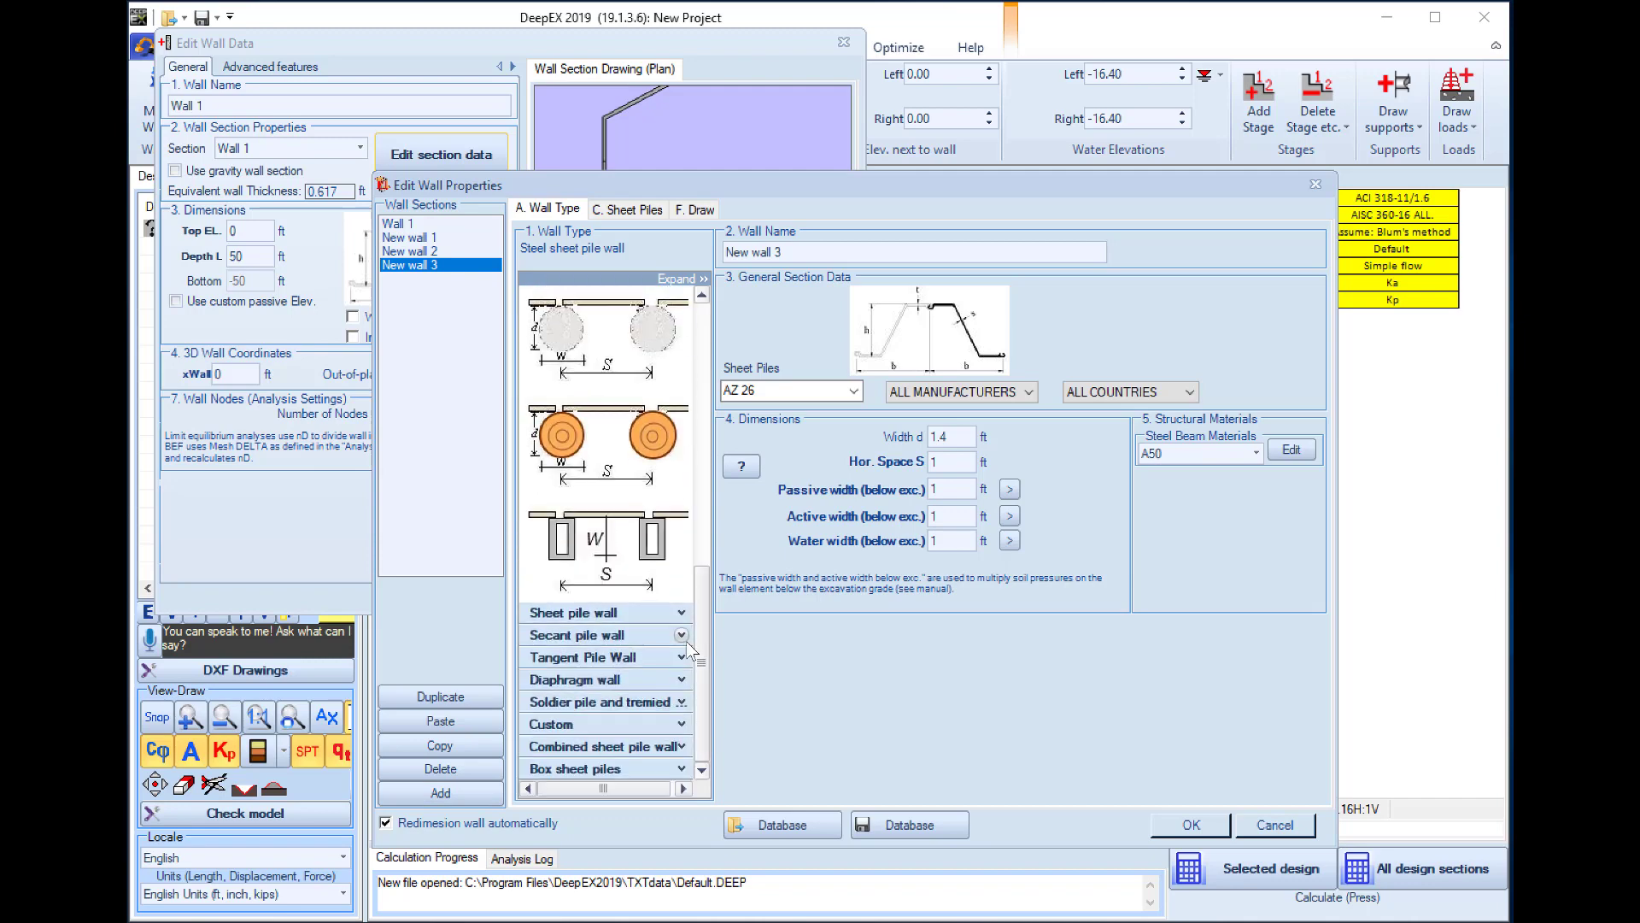
{"action": "left_click", "coordinate": [687, 641]}
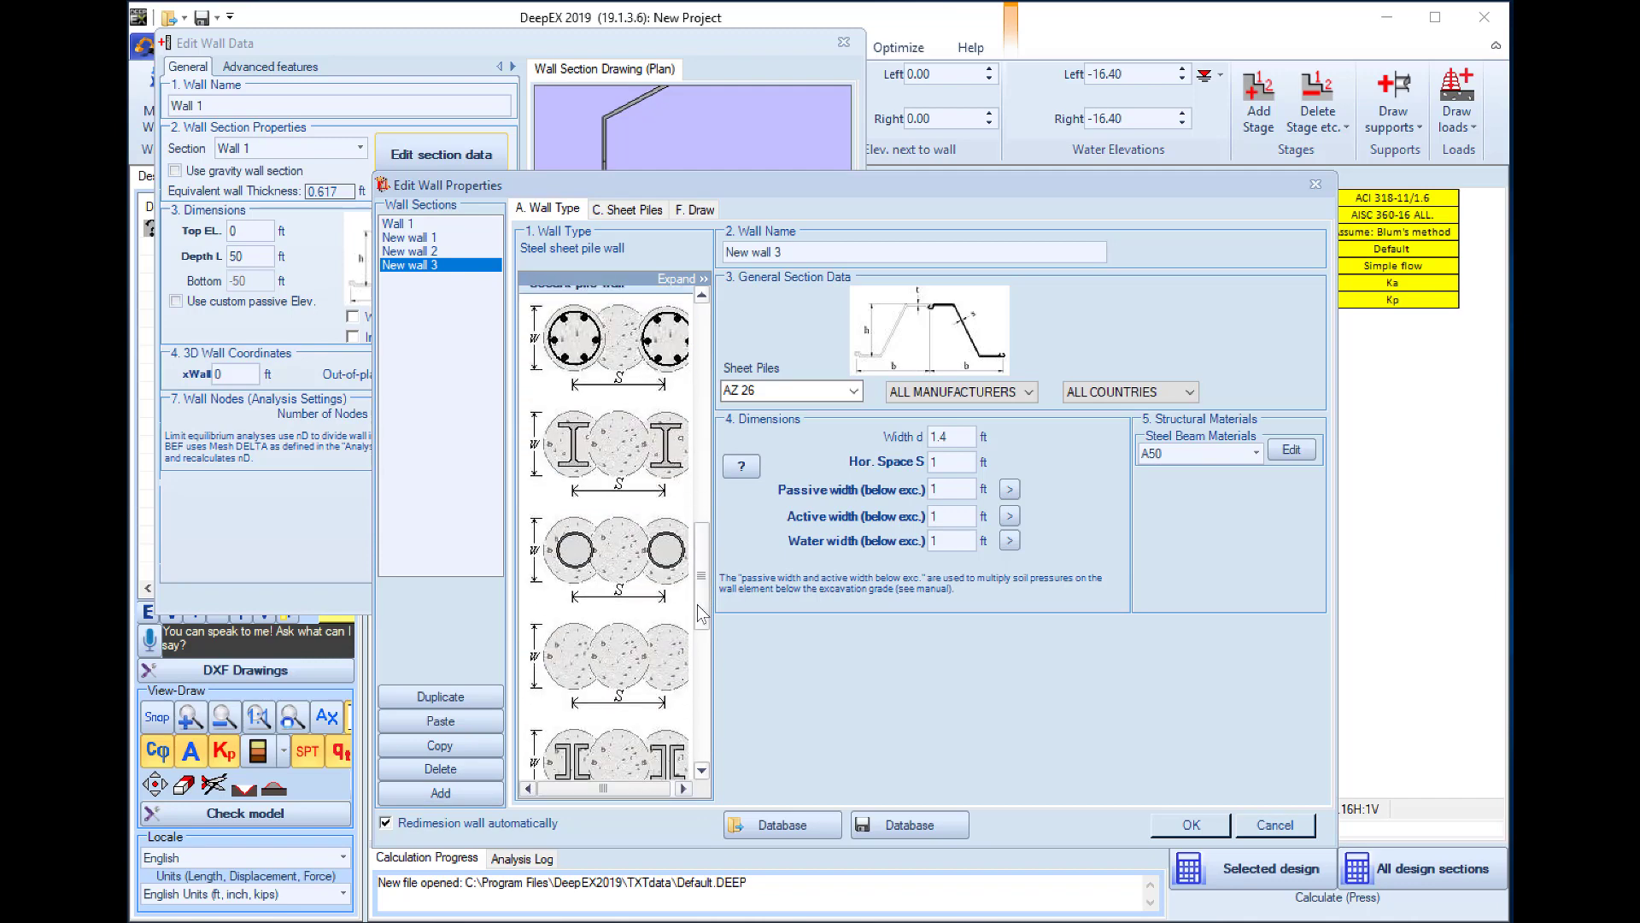
{"action": "left_click", "coordinate": [611, 451]}
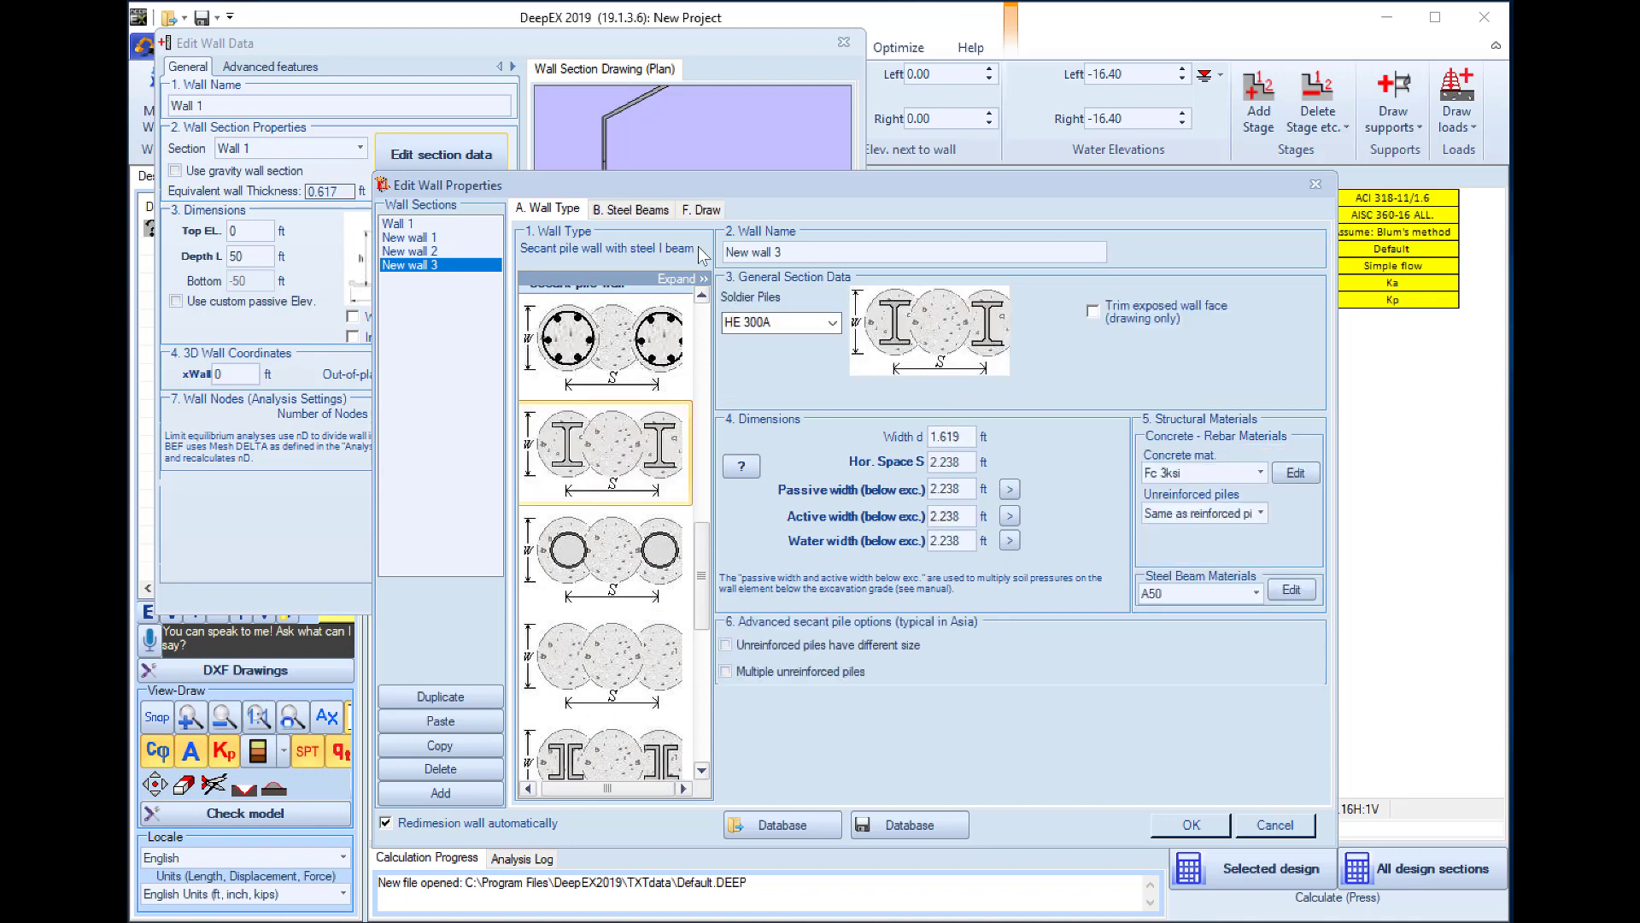
Review the steel beam section list, keeping HE 300A as the section.
{"action": "left_click", "coordinate": [631, 209]}
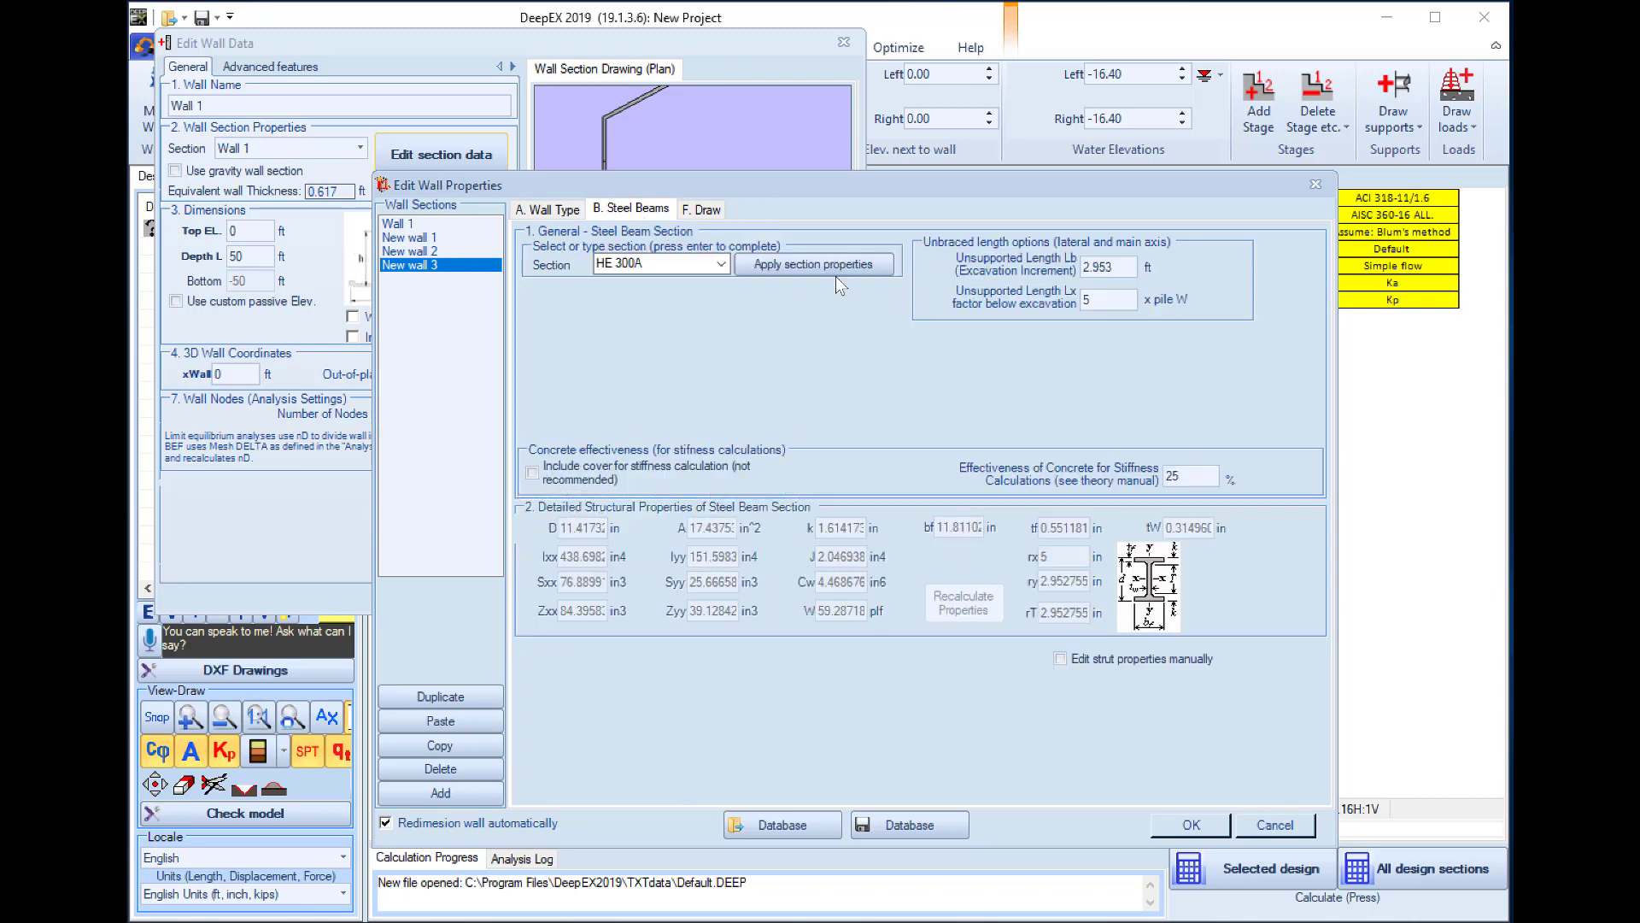
{"action": "left_click", "coordinate": [722, 270]}
{"action": "left_click_drag", "start_coordinate": [722, 305], "coordinate": [727, 434]}
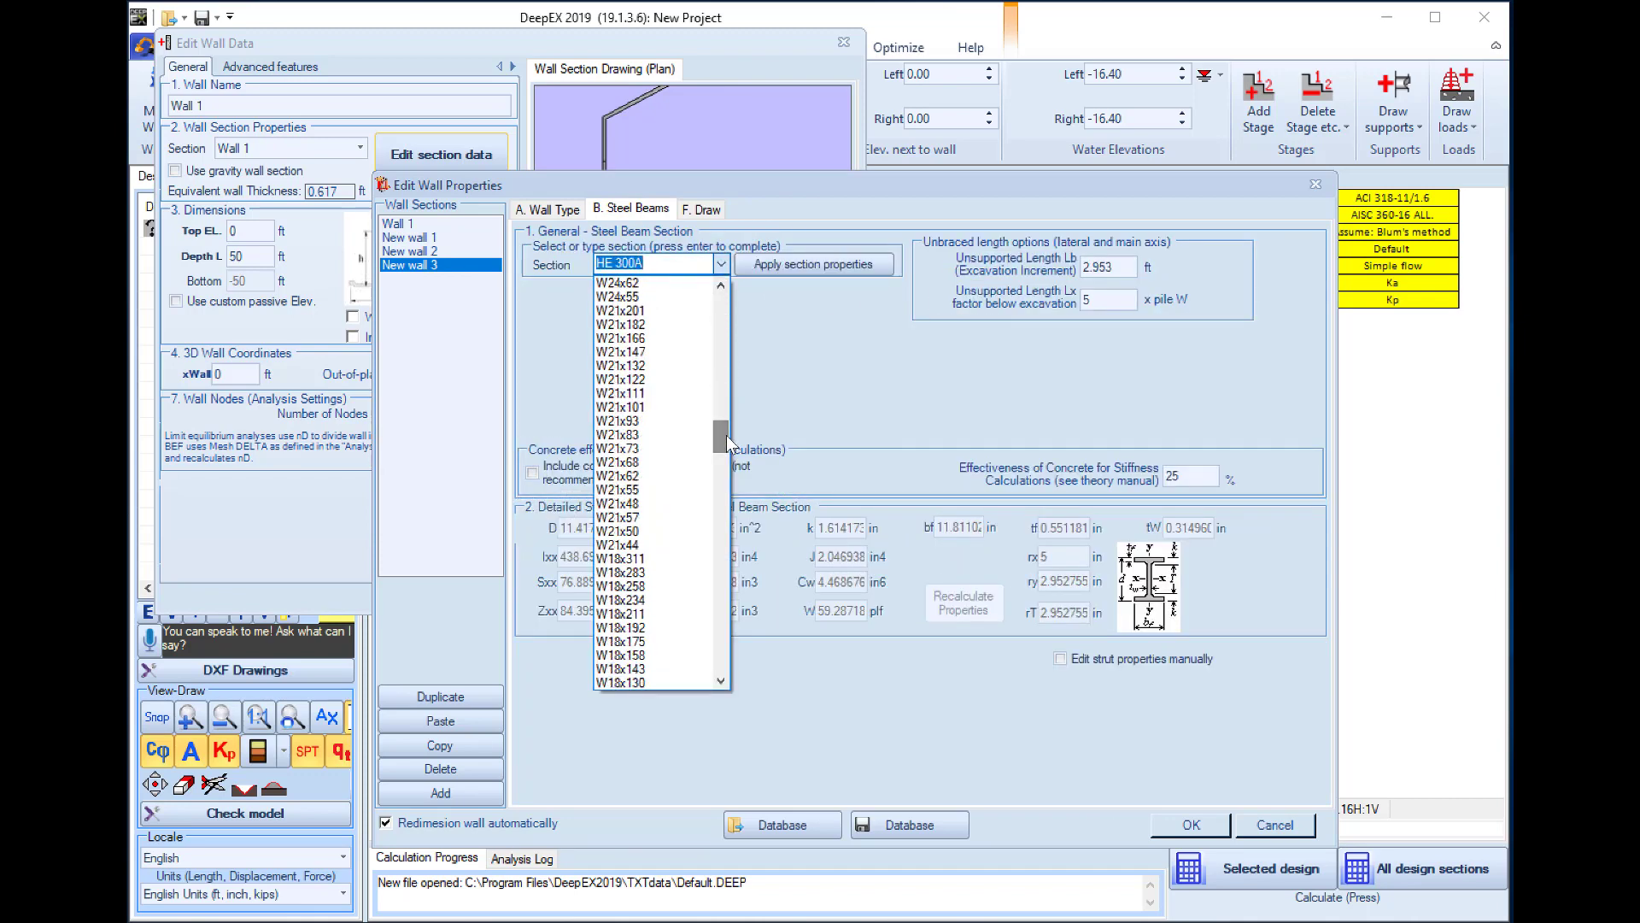
{"action": "left_click", "coordinate": [807, 393]}
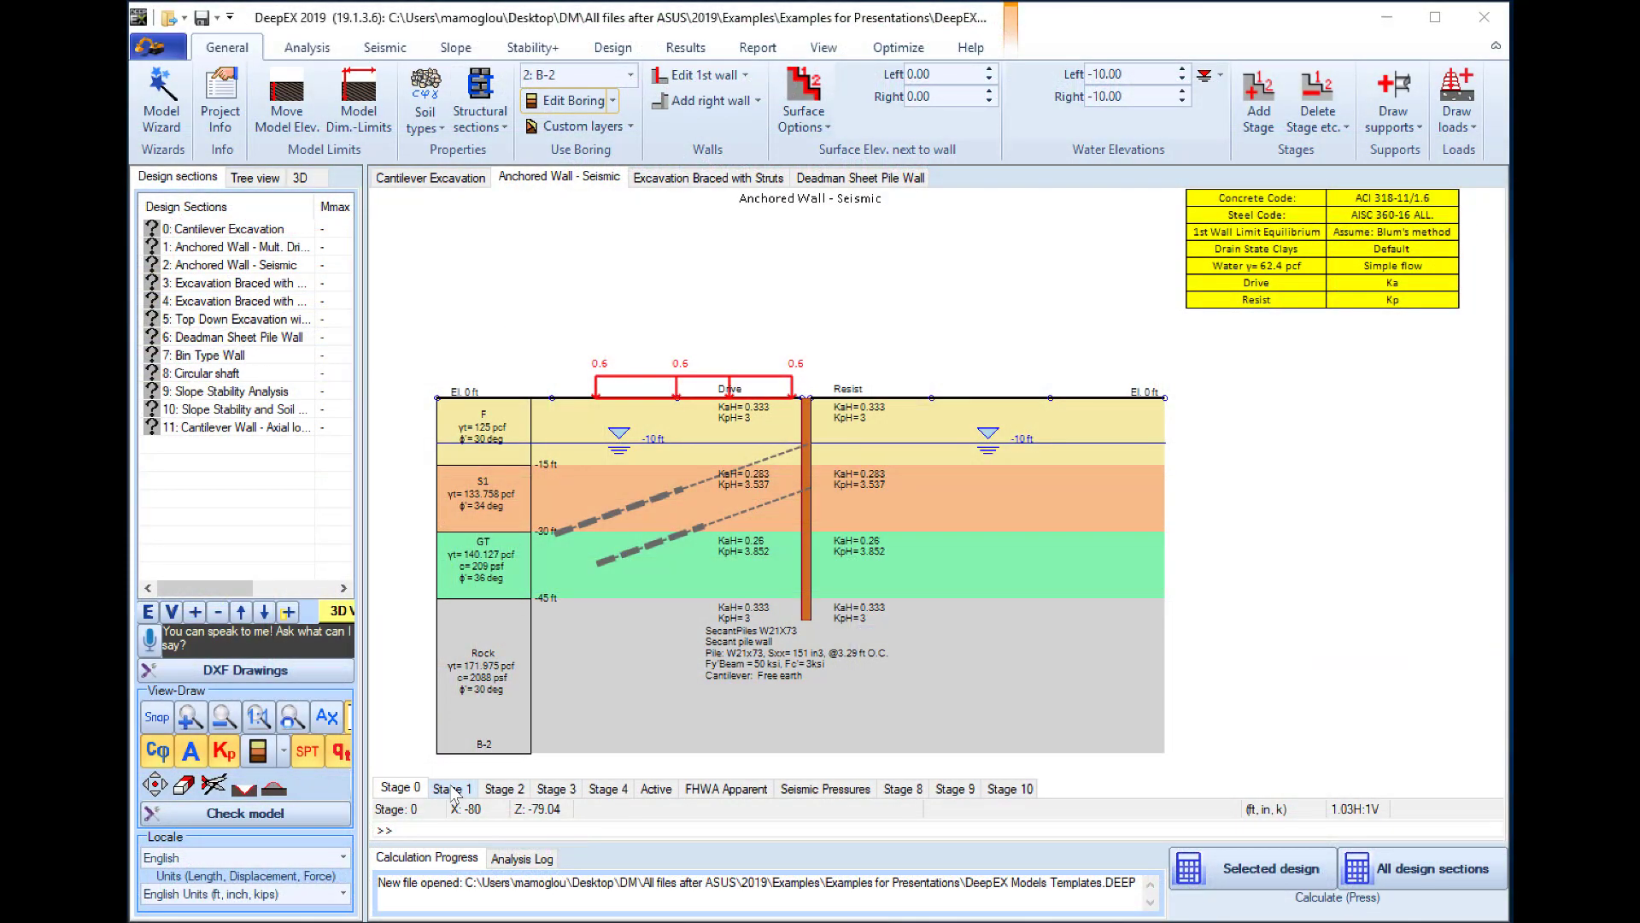
Step through the five construction stages of the Anchored Wall - Seismic example.
{"action": "left_click", "coordinate": [466, 788]}
{"action": "left_click", "coordinate": [505, 787]}
{"action": "left_click", "coordinate": [557, 788]}
{"action": "left_click", "coordinate": [607, 788]}
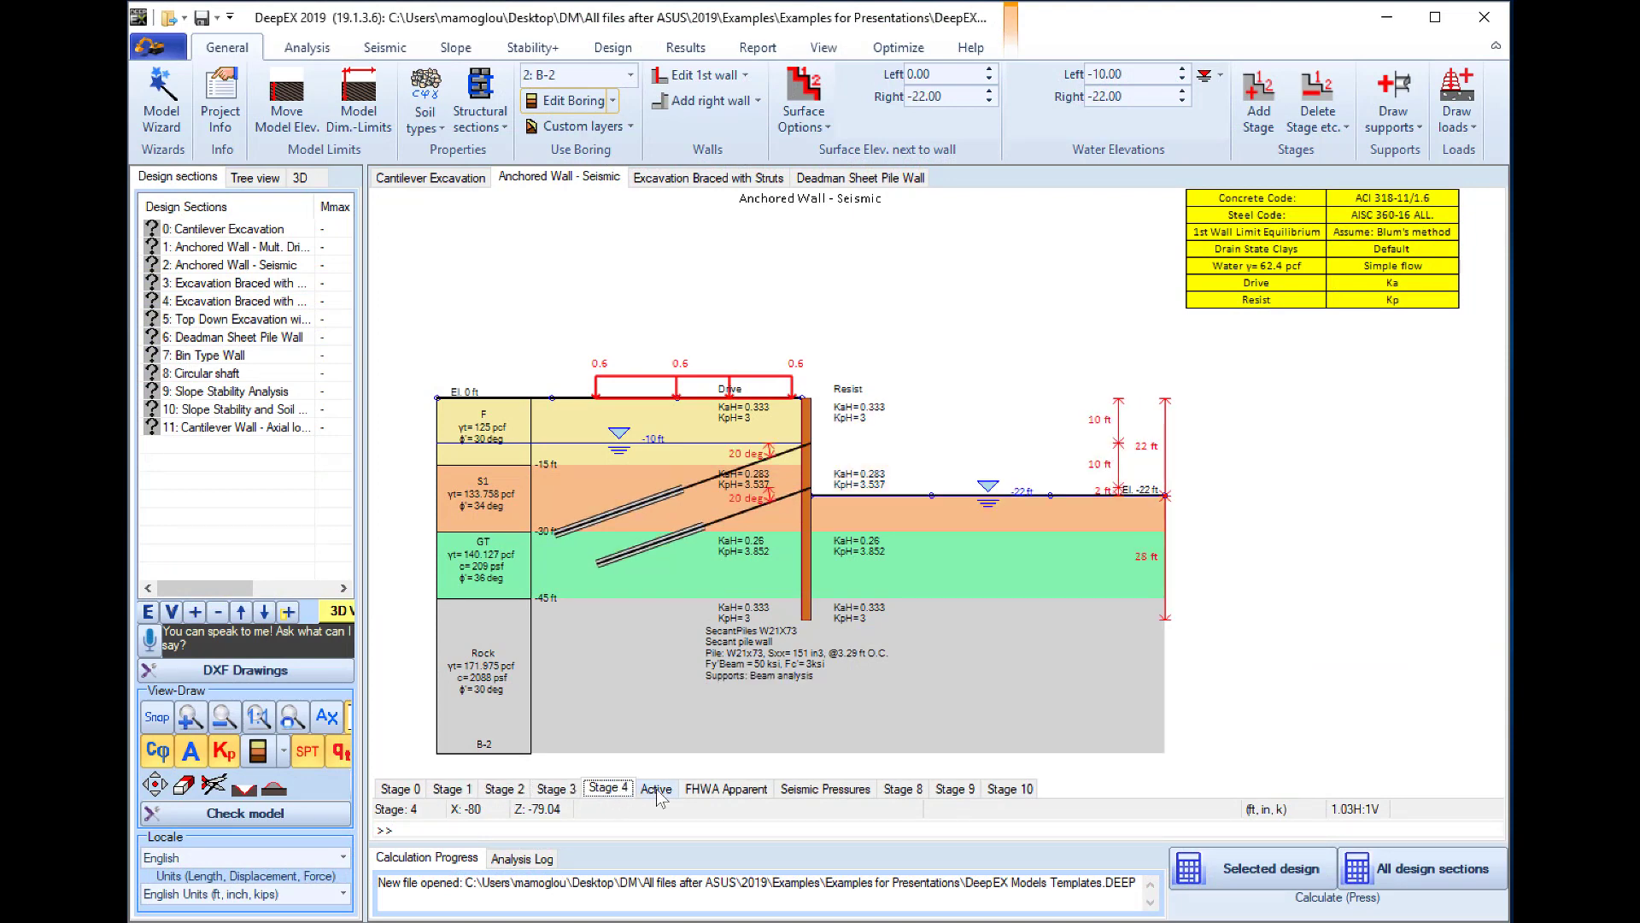
{"action": "left_click", "coordinate": [656, 787]}
Step through the Excavation Braced with Struts stages up to the final strutted stage.
{"action": "left_click", "coordinate": [679, 179]}
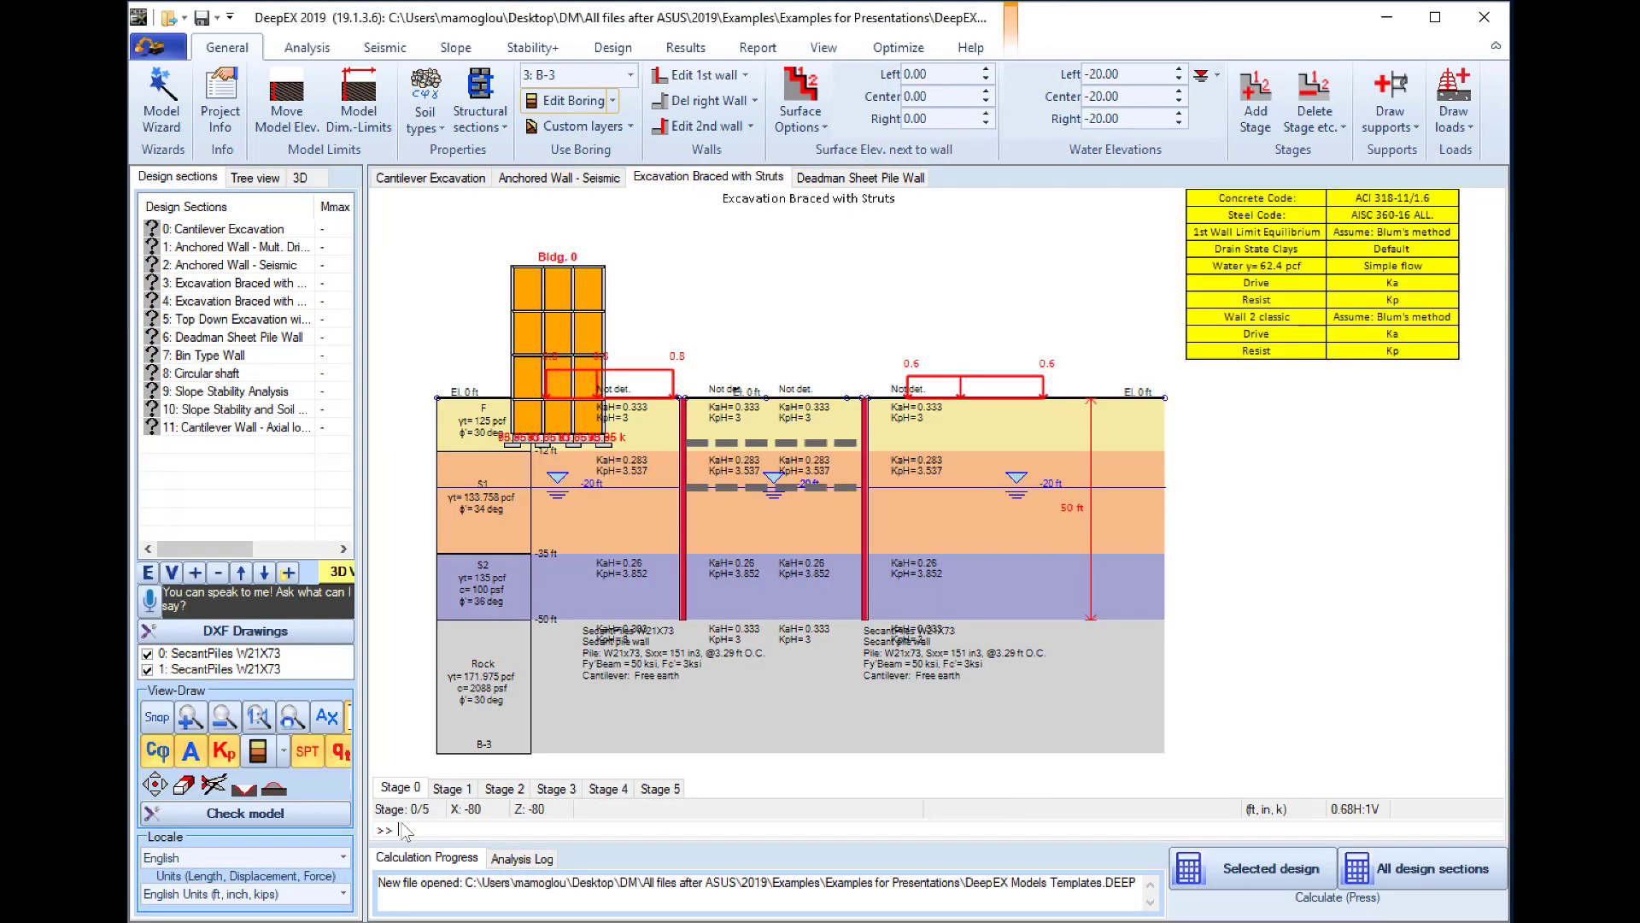
{"action": "left_click", "coordinate": [451, 788]}
{"action": "left_click", "coordinate": [502, 791]}
{"action": "left_click", "coordinate": [560, 791]}
{"action": "left_click", "coordinate": [598, 792]}
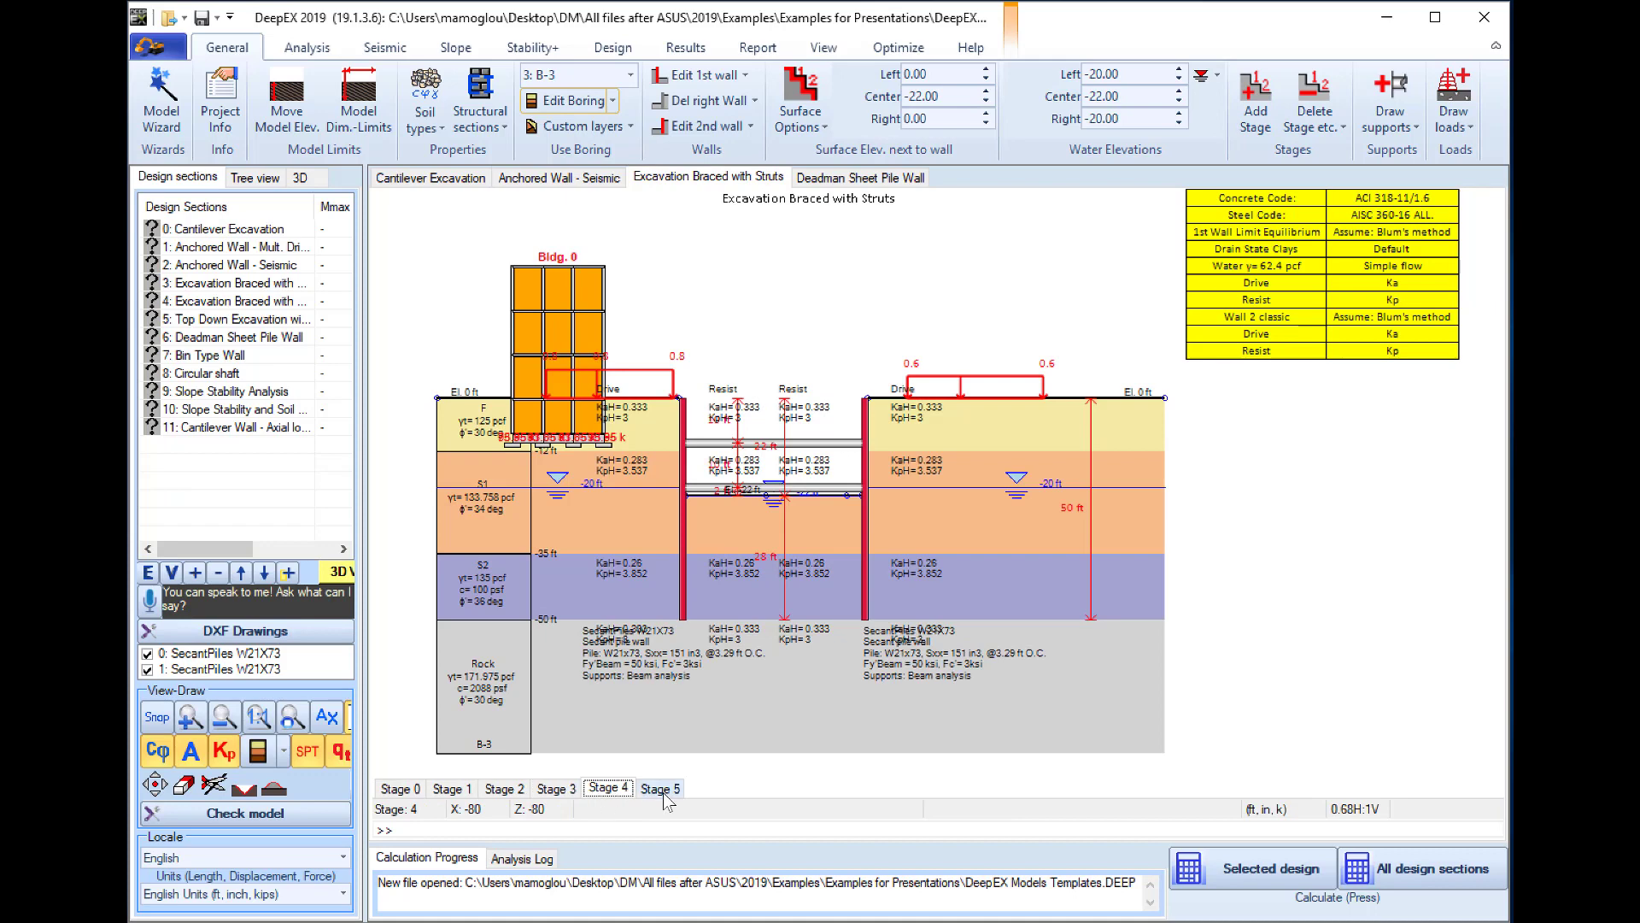
{"action": "left_click", "coordinate": [665, 793]}
Step through the Deadman Sheet Pile Wall stages from Excavate -10 to Dredge -20.
{"action": "left_click", "coordinate": [839, 179]}
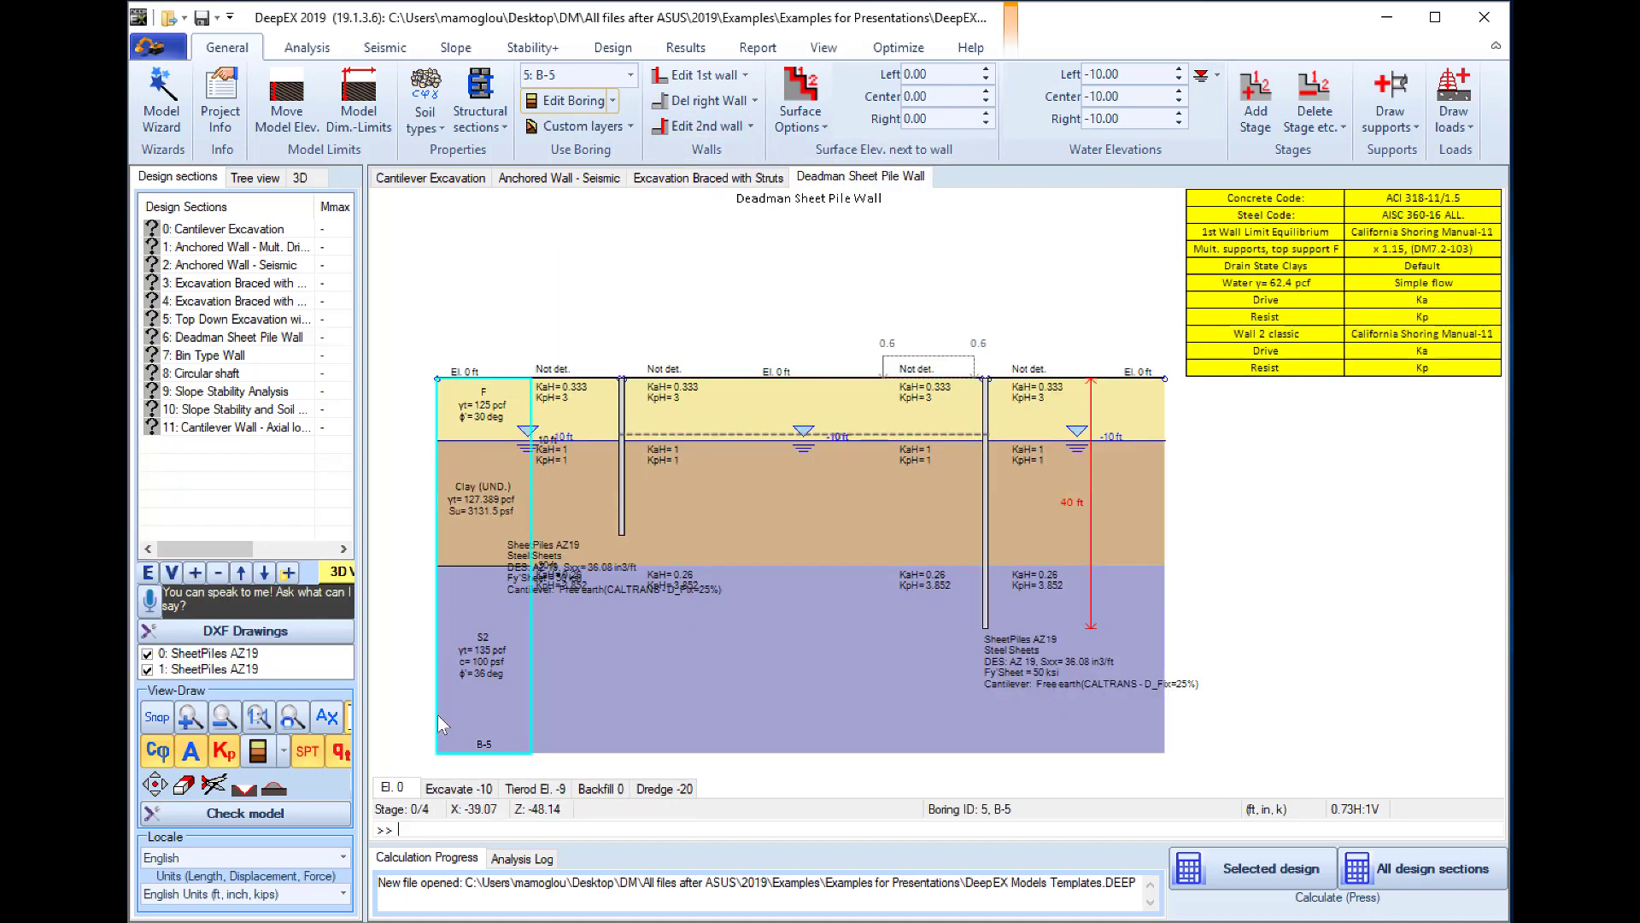
{"action": "left_click", "coordinate": [457, 788]}
{"action": "left_click", "coordinate": [534, 788]}
{"action": "left_click", "coordinate": [600, 789]}
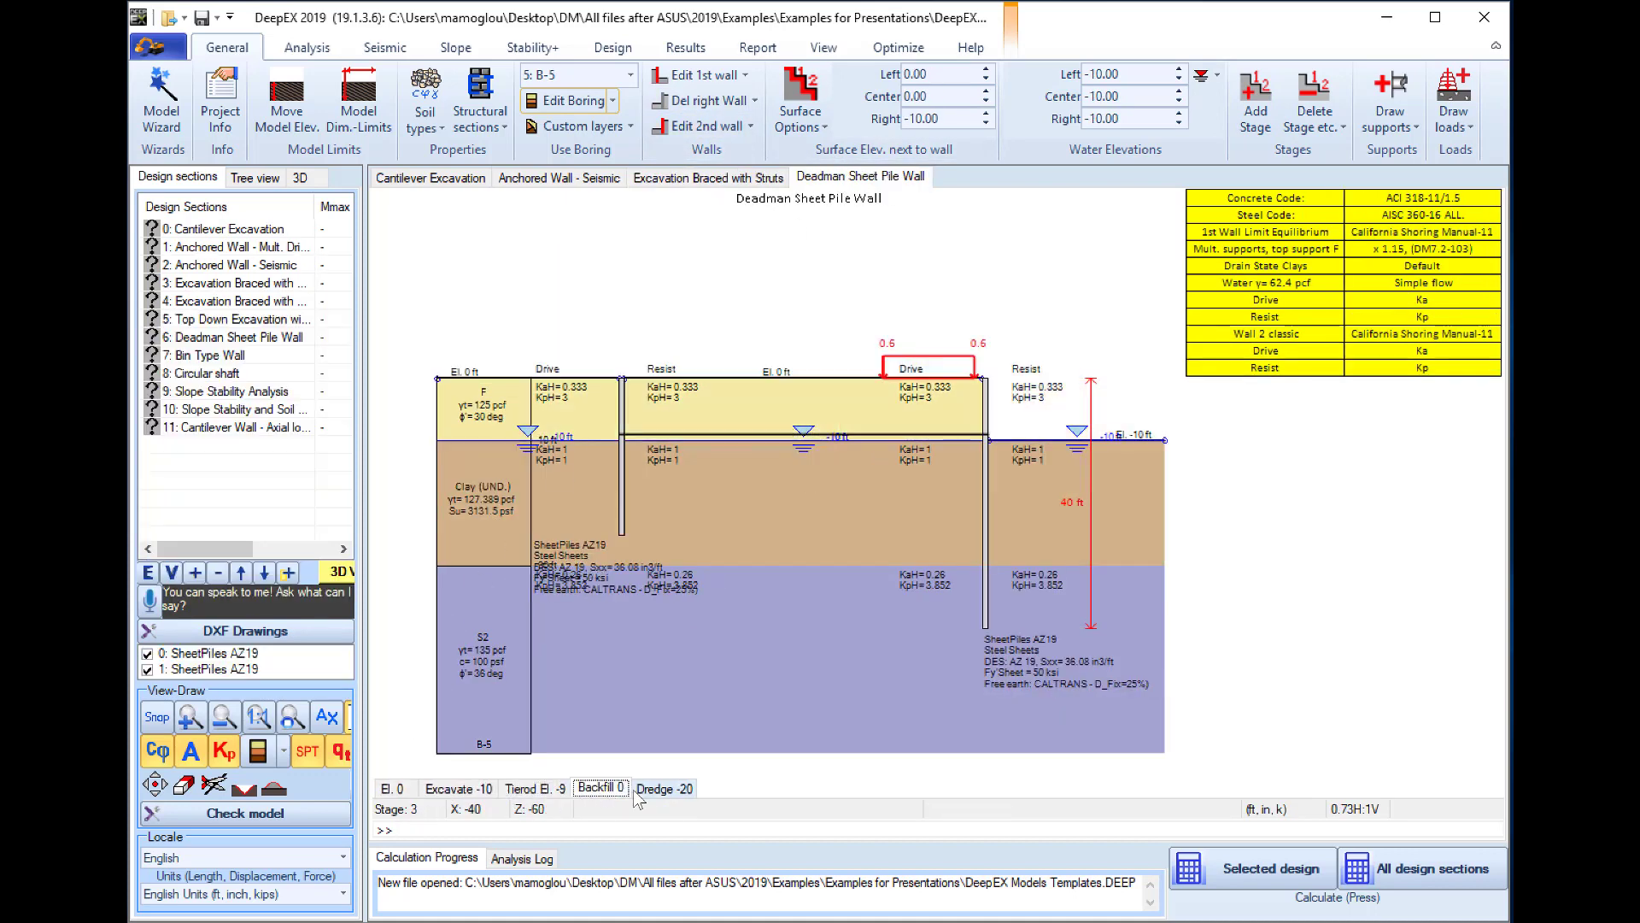
{"action": "left_click", "coordinate": [665, 788]}
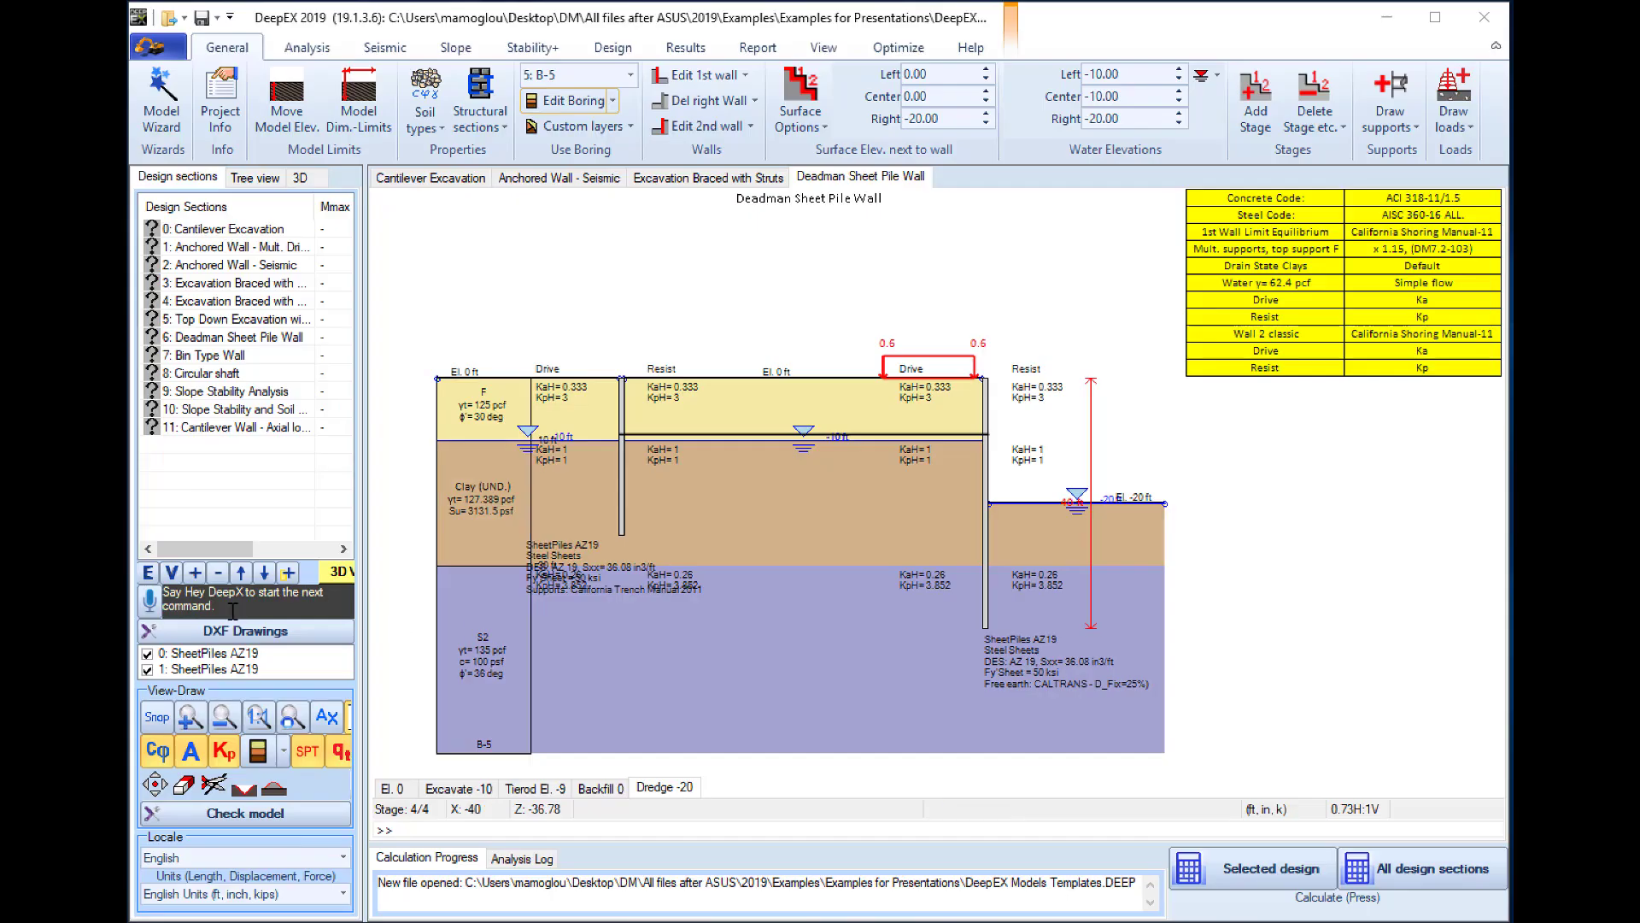
{"action": "left_click", "coordinate": [152, 615]}
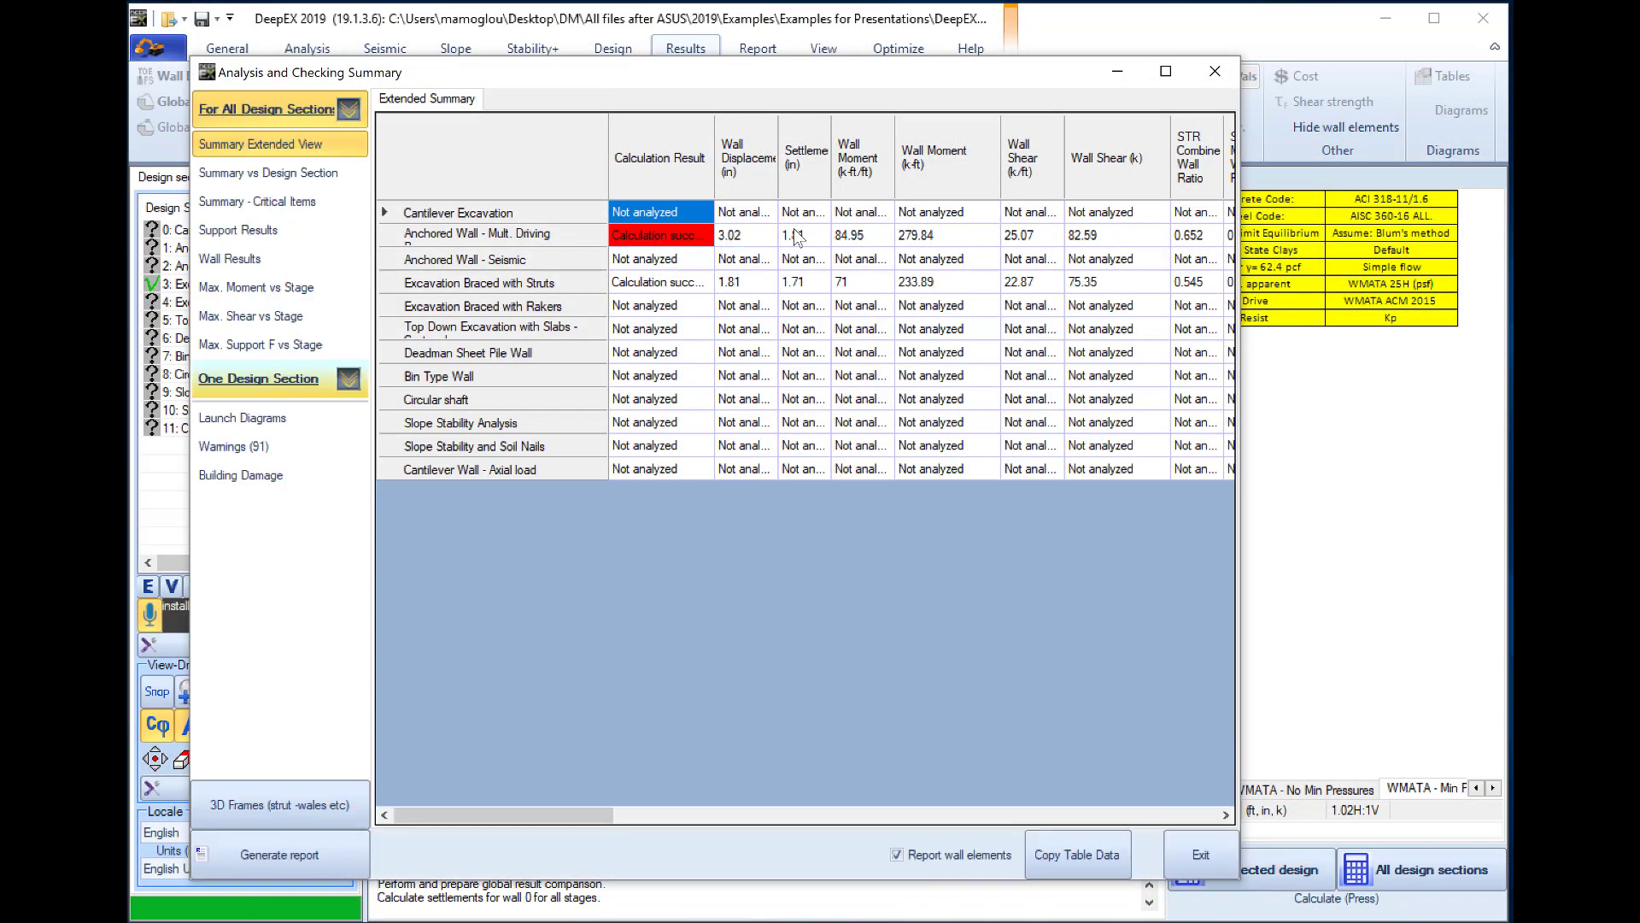
Scroll the results summary table across to see its remaining columns.
{"action": "left_click_drag", "start_coordinate": [583, 807], "coordinate": [663, 822]}
{"action": "left_click_drag", "start_coordinate": [670, 827], "coordinate": [721, 829]}
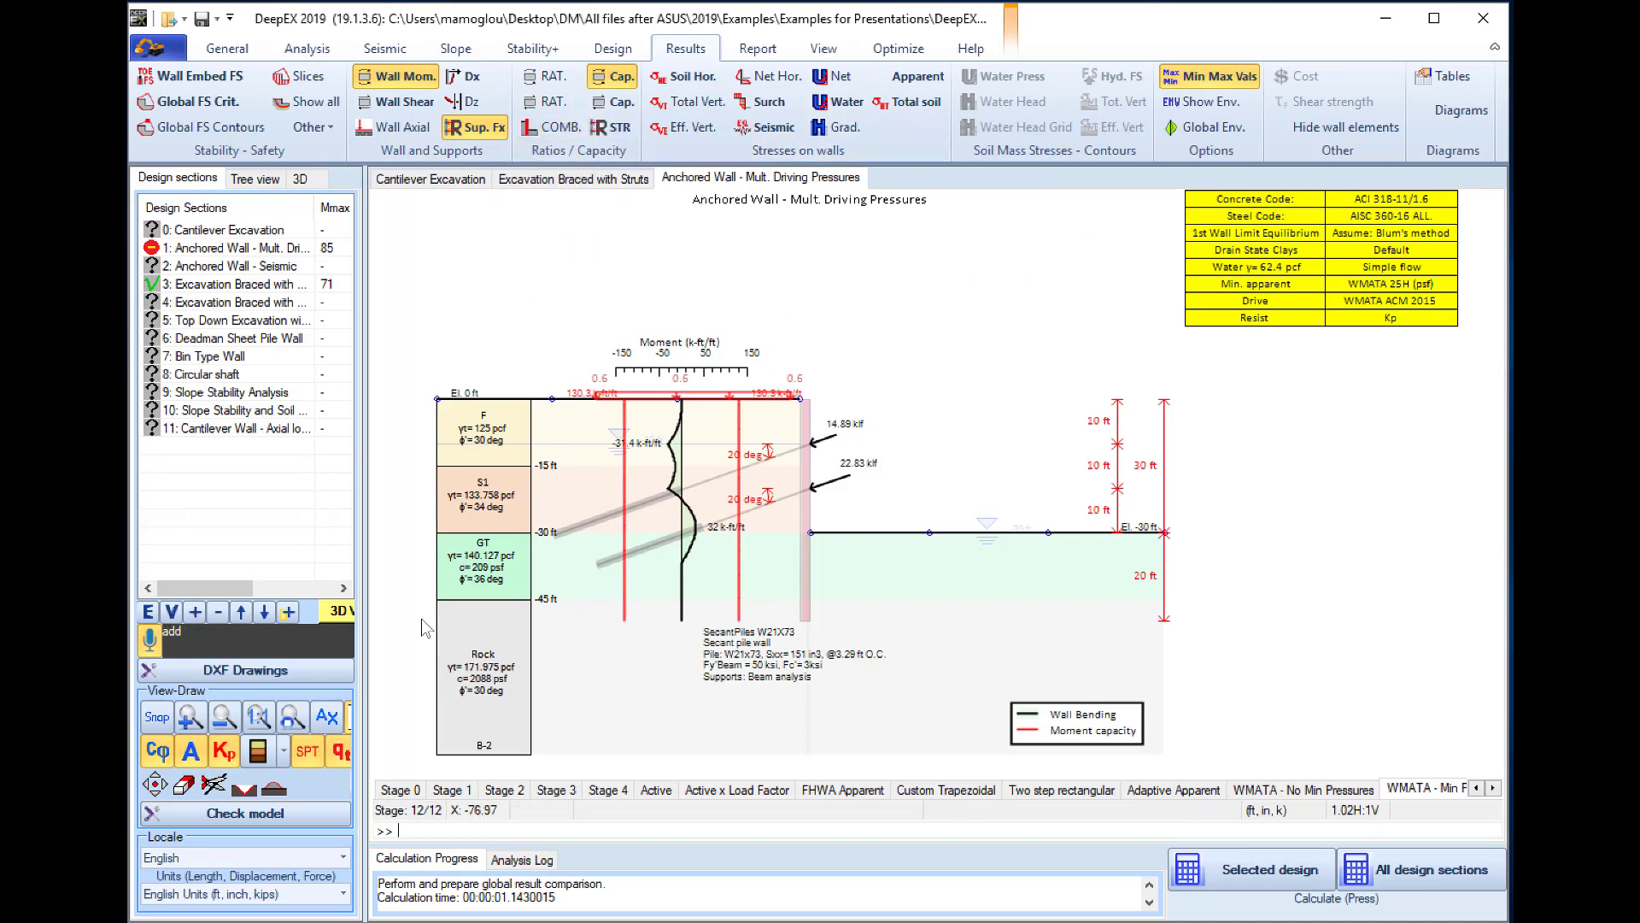
Add wall shear and deflection diagrams for Stage 4 and colour anchors by structural capacity ratio.
{"action": "left_click", "coordinate": [397, 103]}
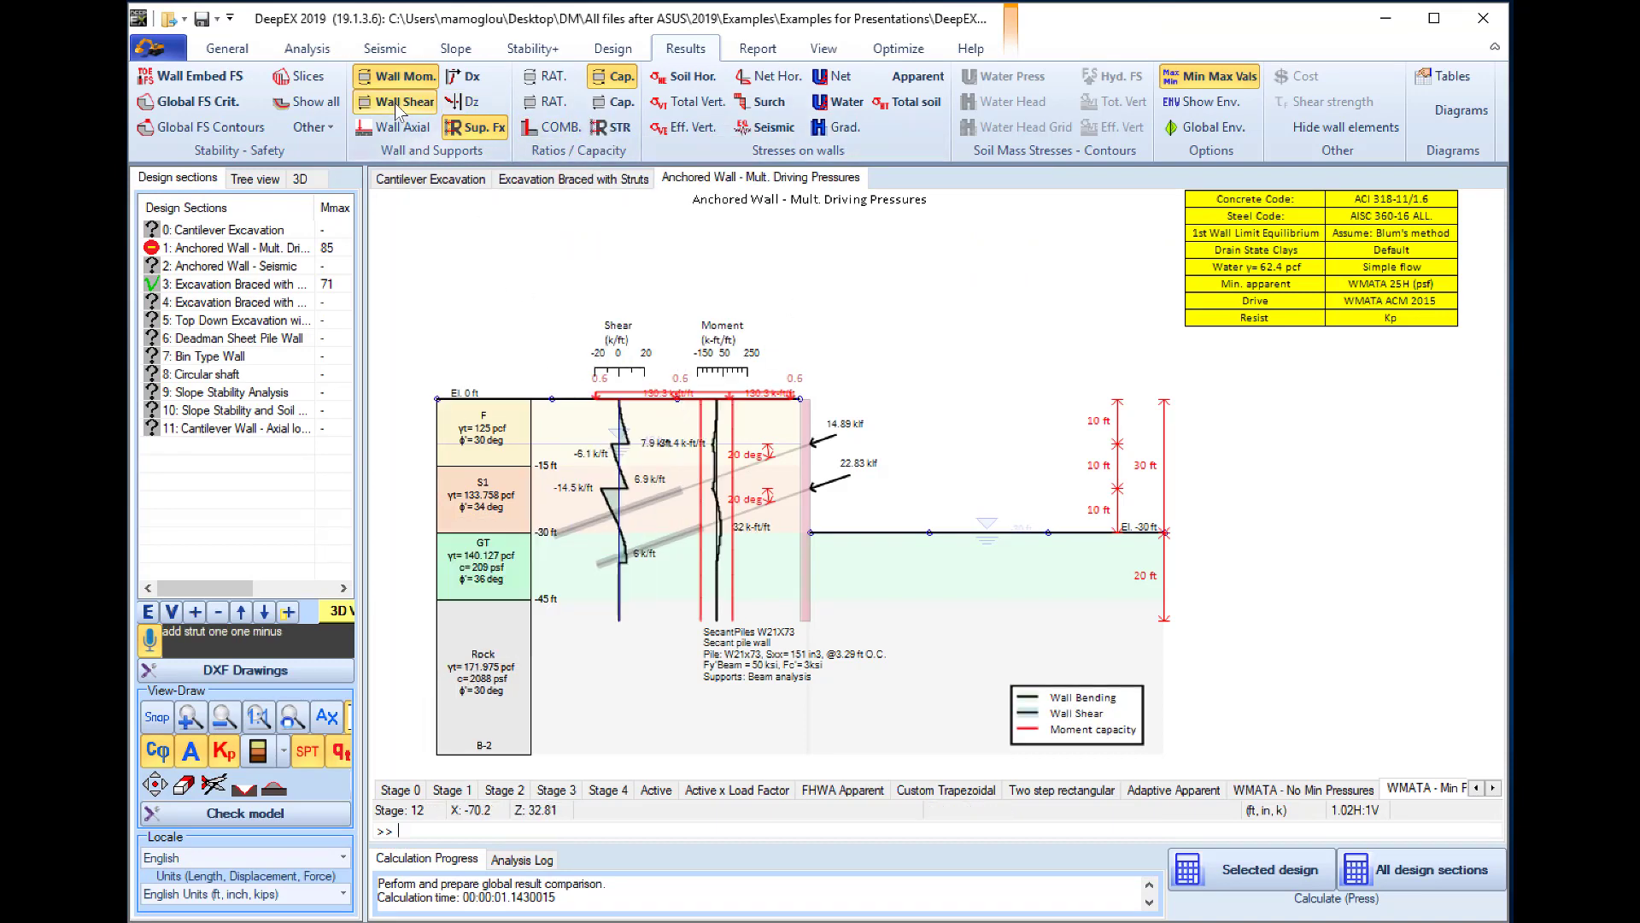
{"action": "left_click", "coordinate": [466, 76]}
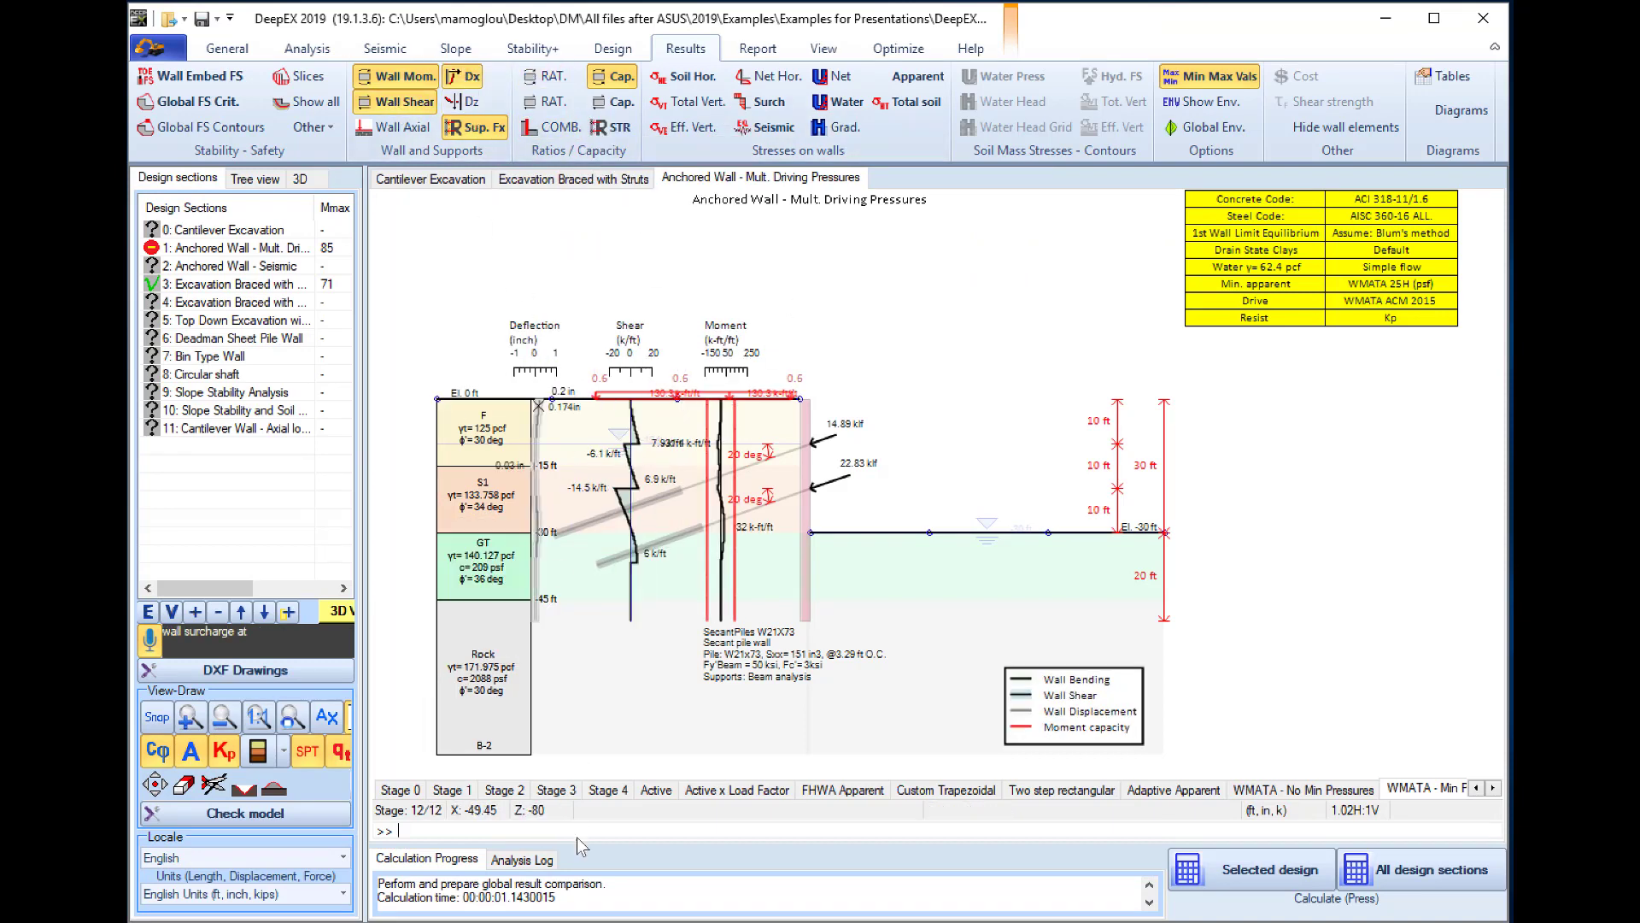
{"action": "left_click", "coordinate": [605, 791]}
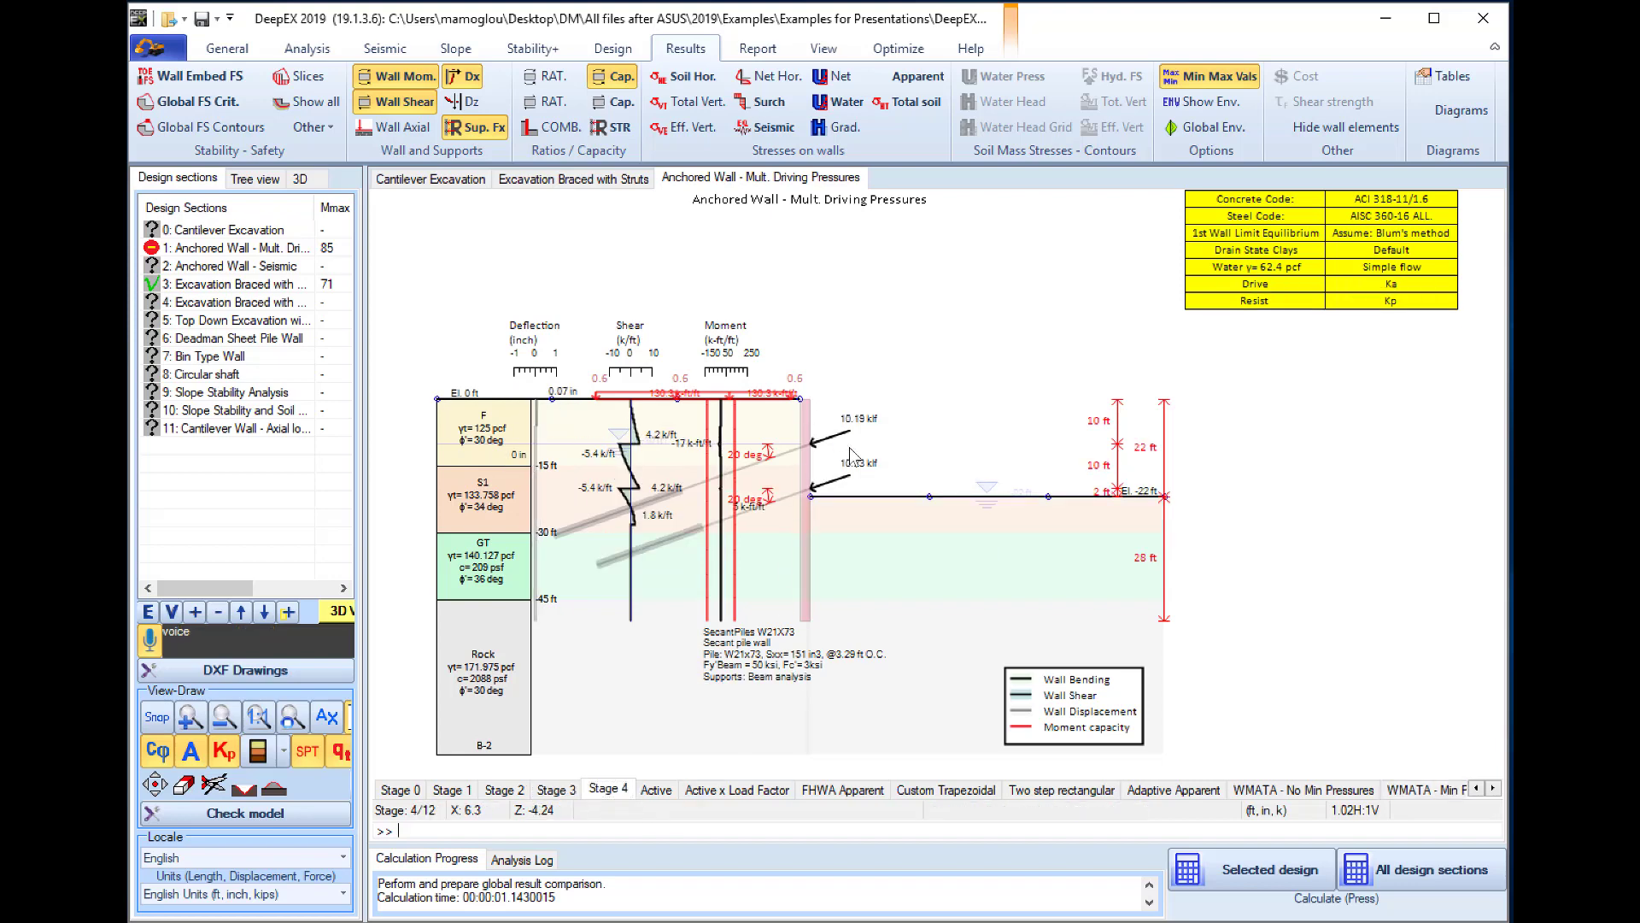
{"action": "left_click", "coordinate": [607, 132]}
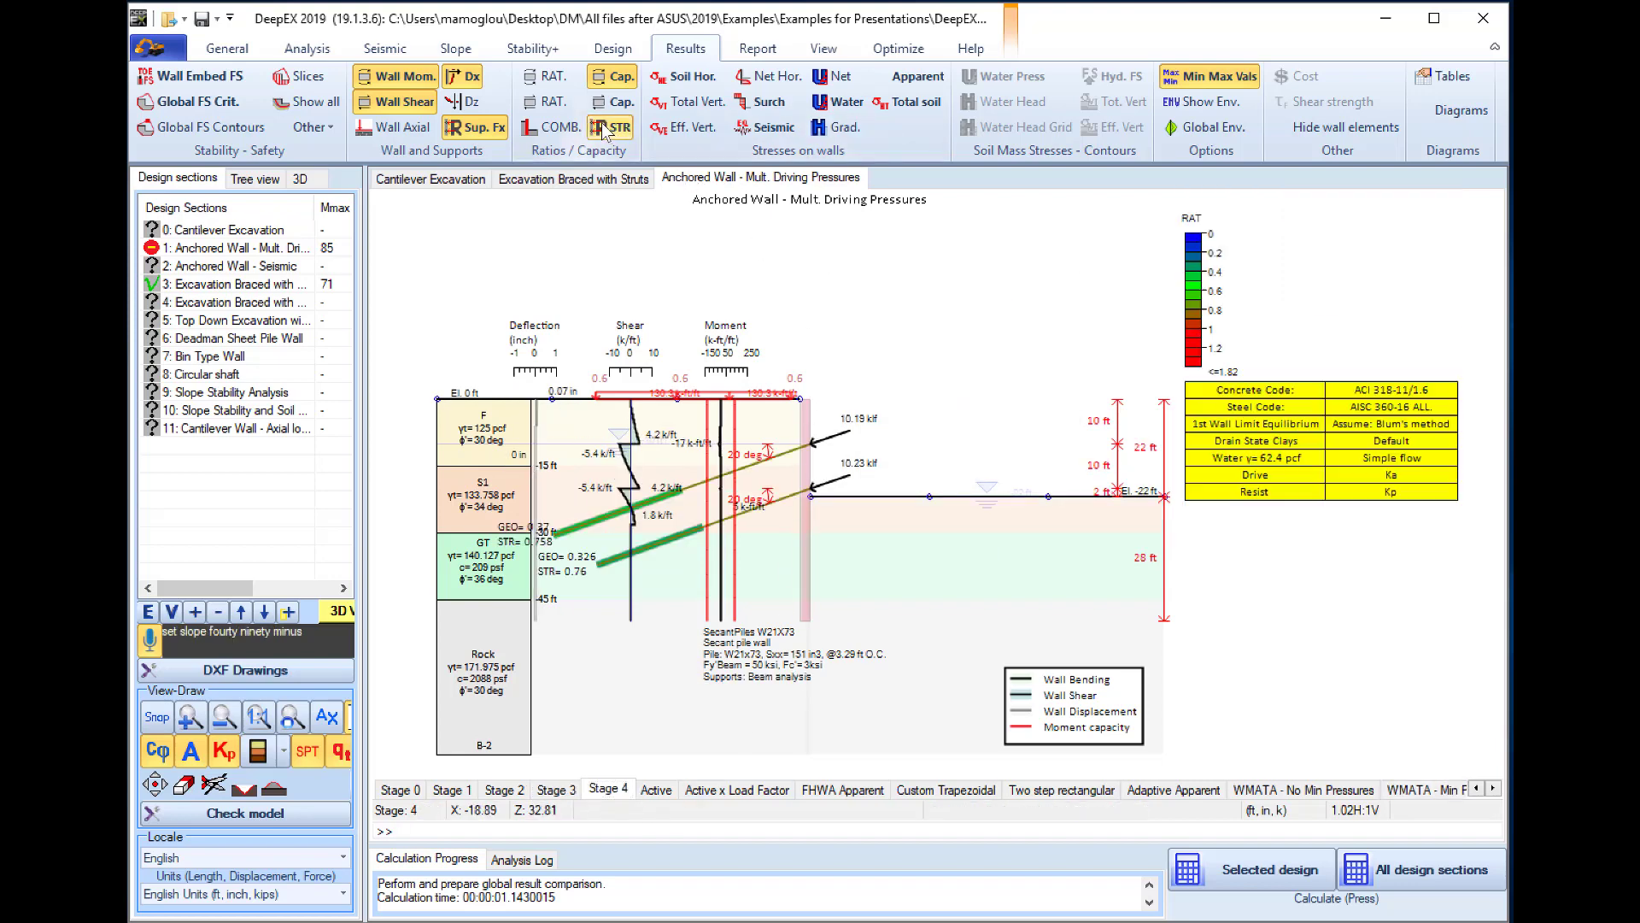
Hide the moment and shear diagrams, show Stage 2 results, and bring up the Optimize commands.
{"action": "left_click", "coordinate": [410, 75]}
{"action": "left_click", "coordinate": [408, 101]}
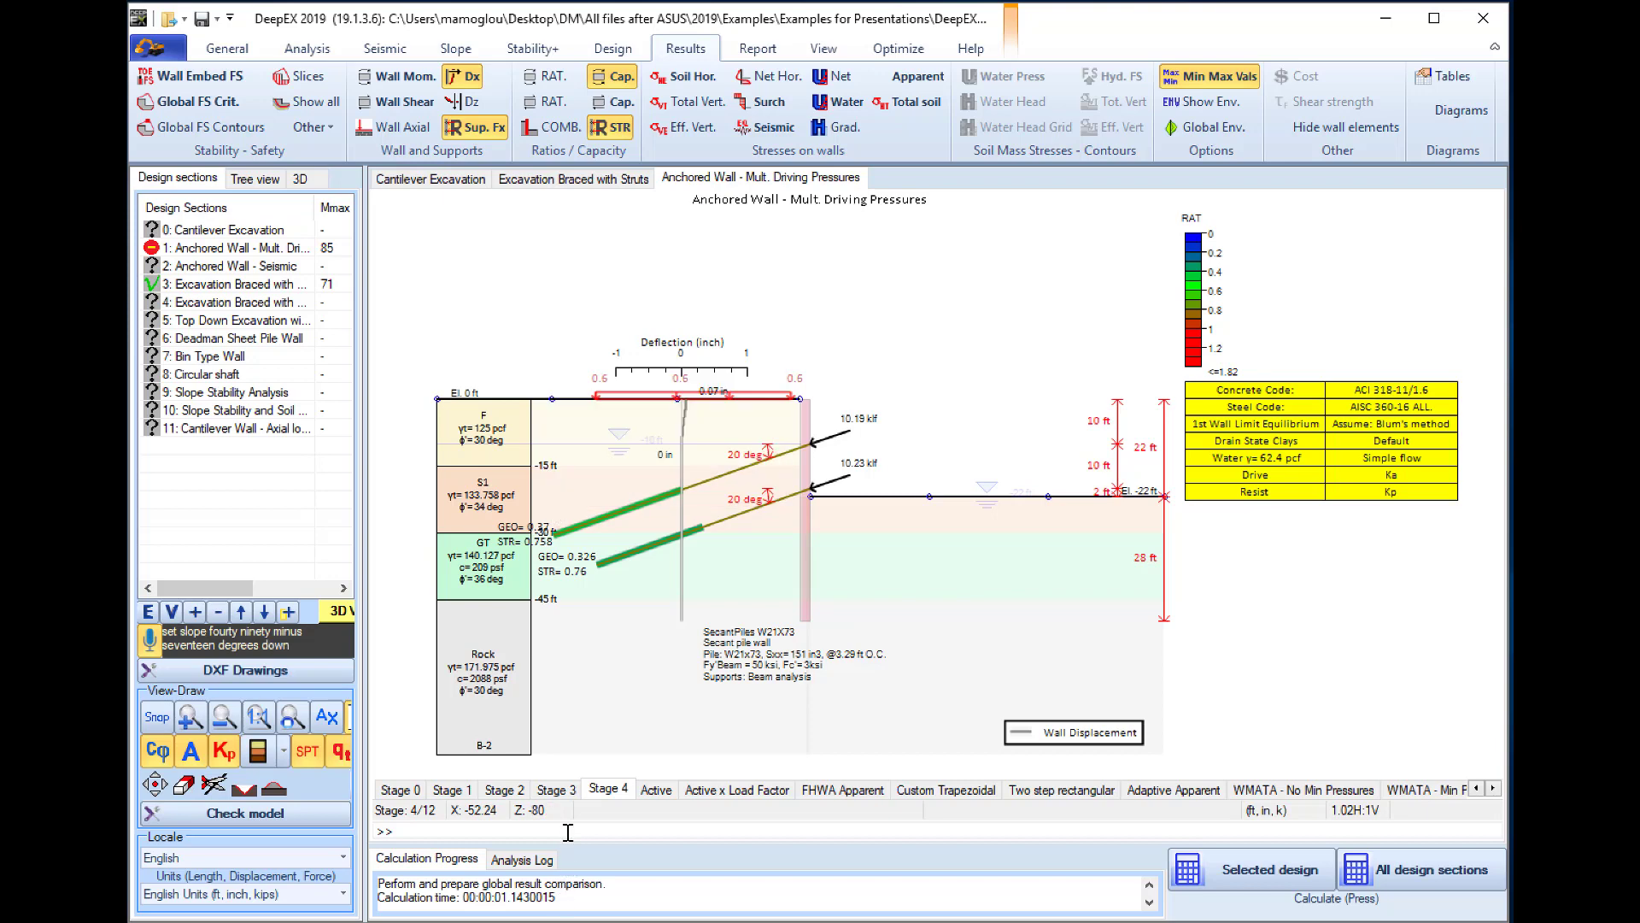
{"action": "left_click", "coordinate": [556, 790]}
{"action": "left_click", "coordinate": [504, 790]}
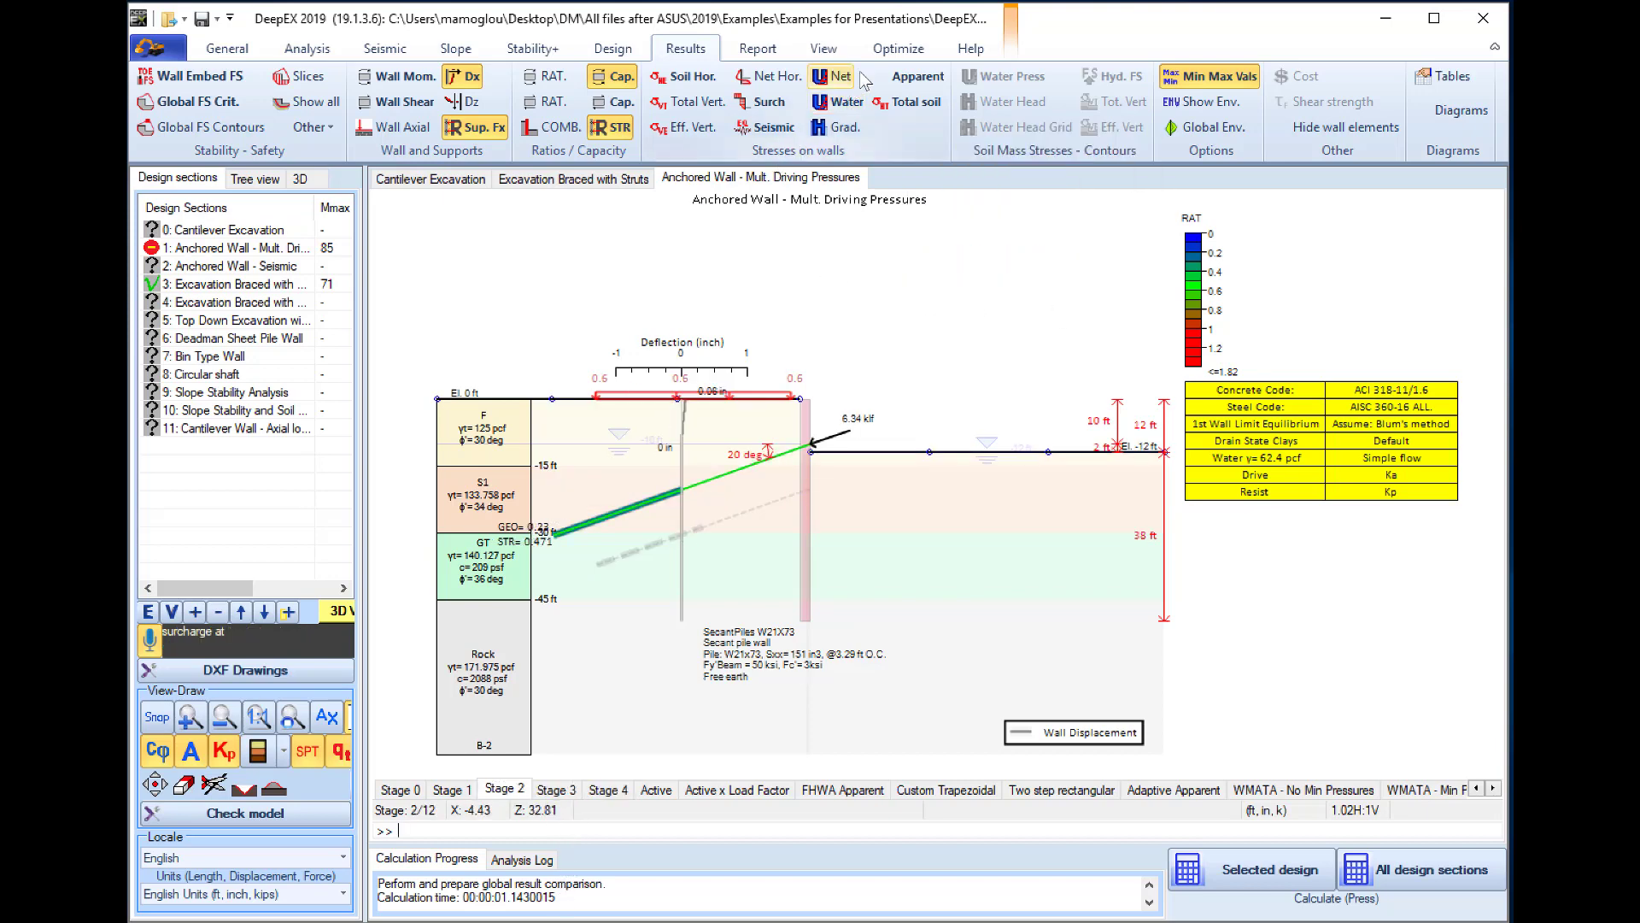
{"action": "left_click", "coordinate": [893, 51]}
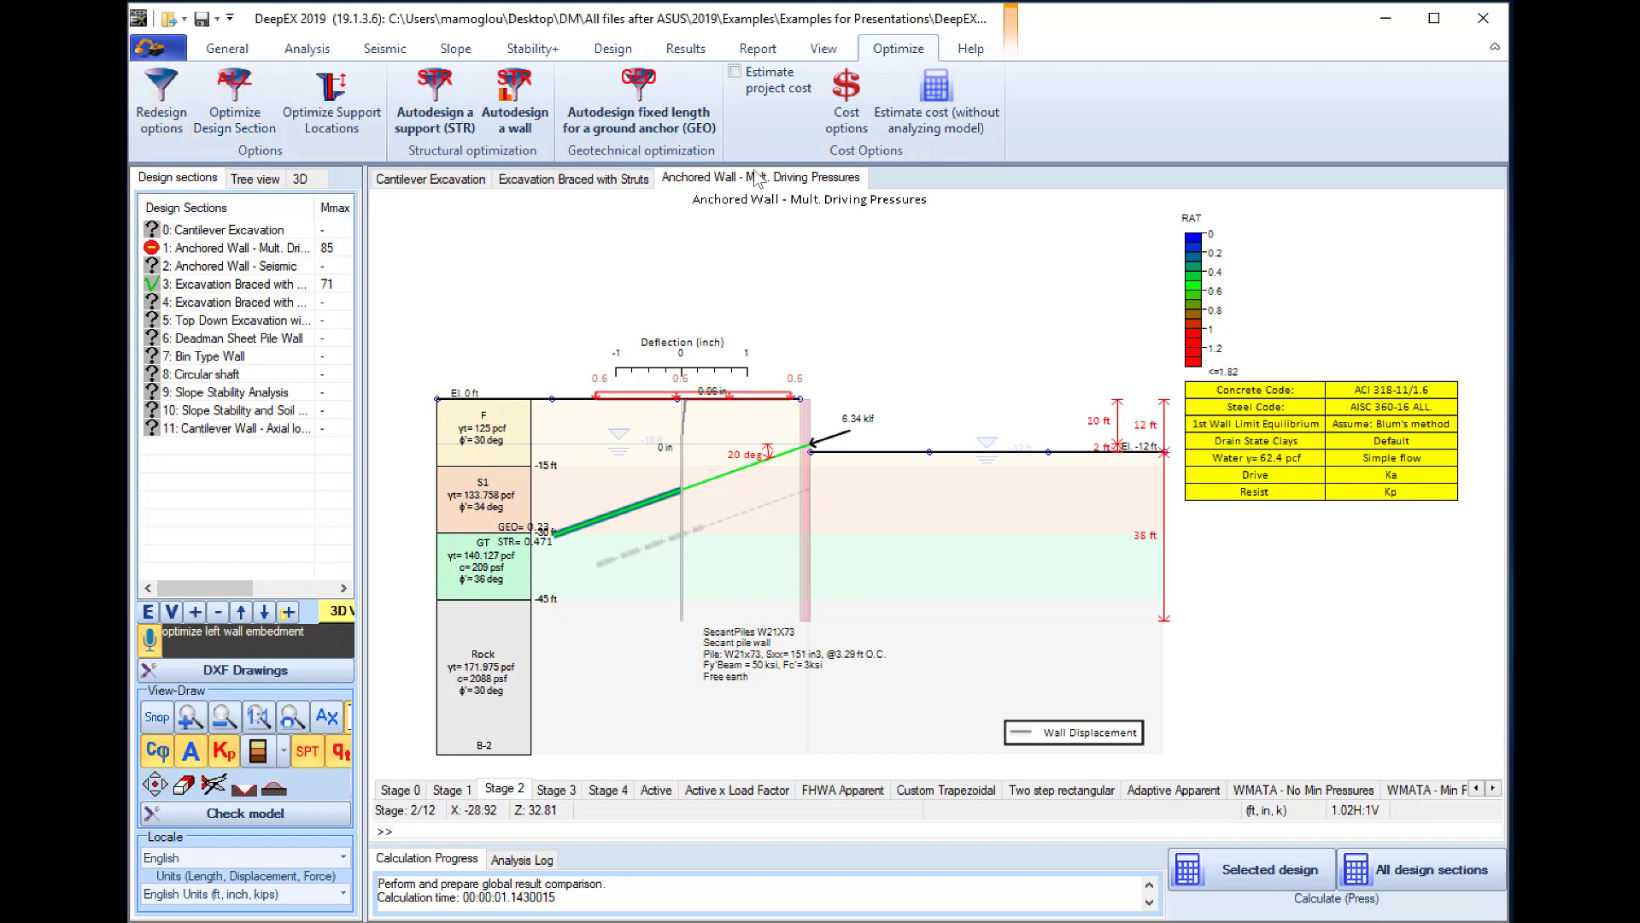
{"action": "mouse_move", "coordinate": [564, 297]}
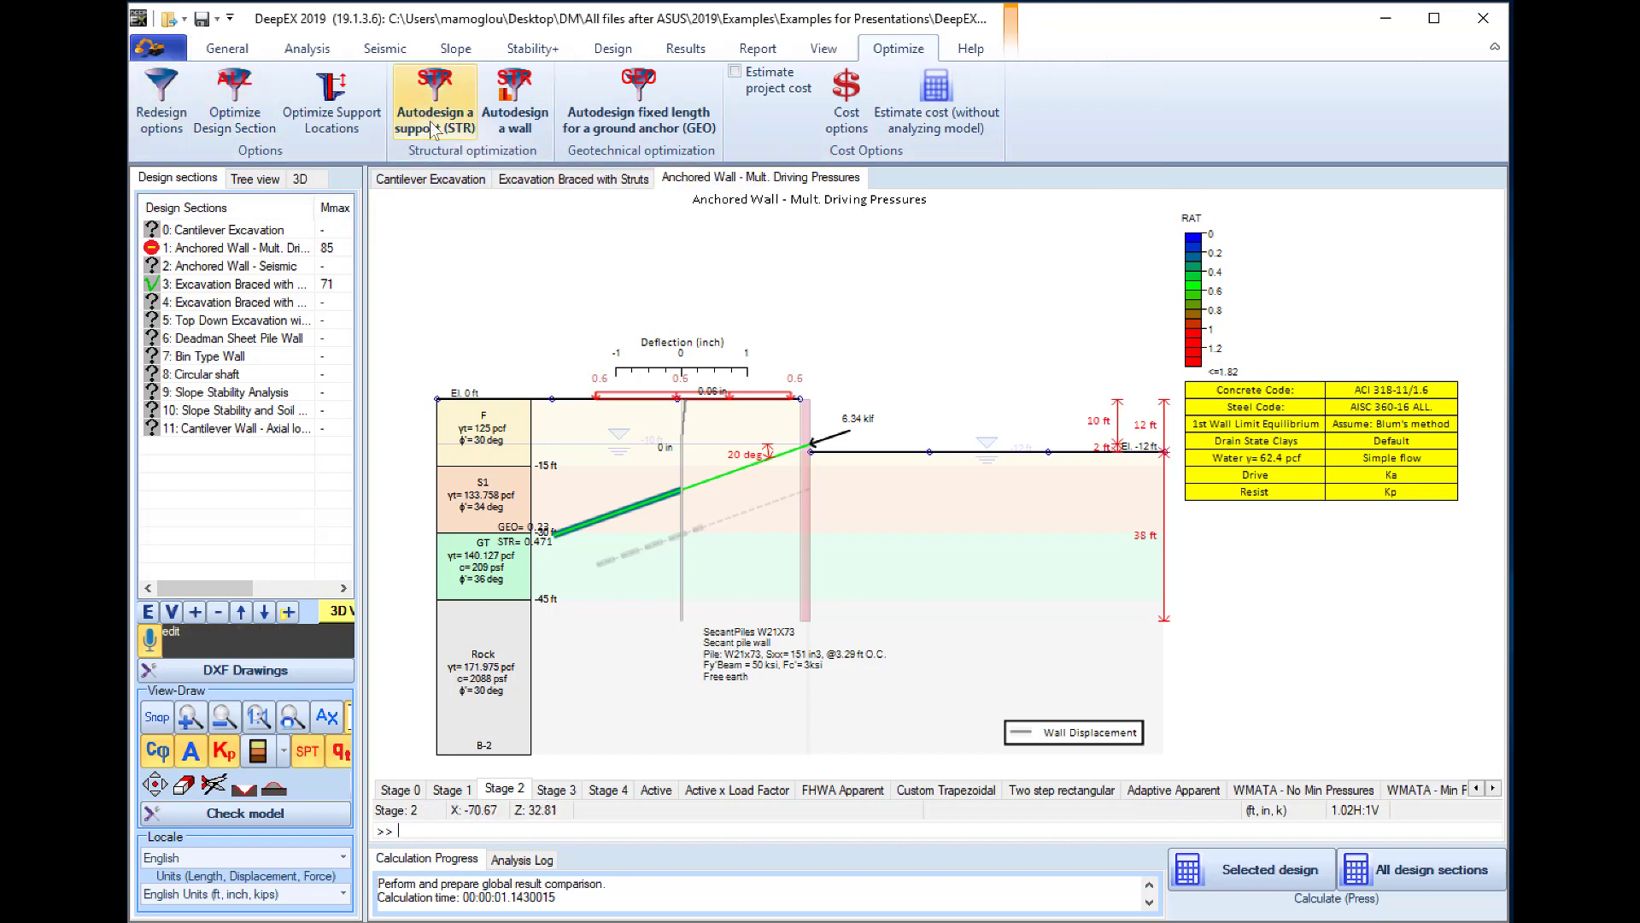